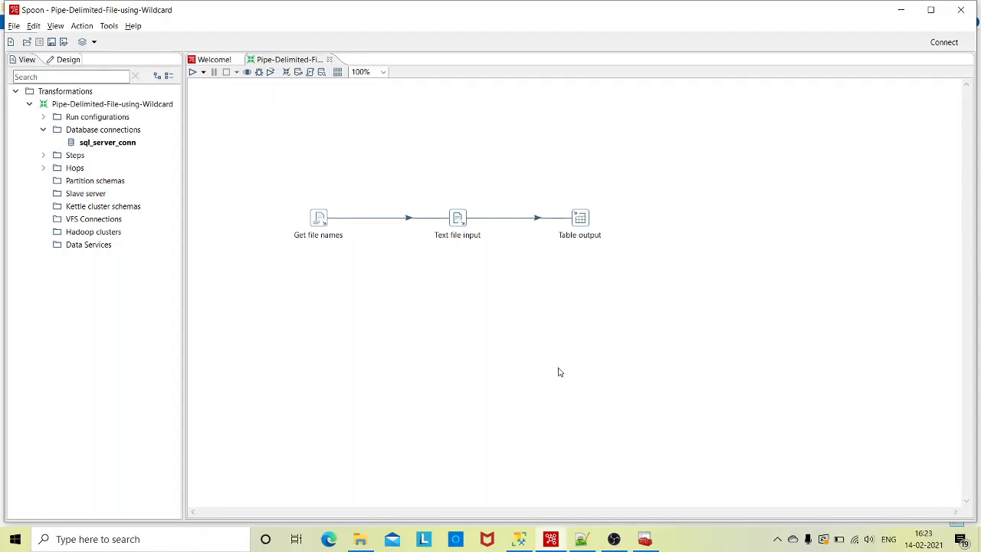
- Switch to File Explorer, open pipe-Delimited-File in Notepad and examine its header row, data rows and pipe delimiters
click(359, 538)
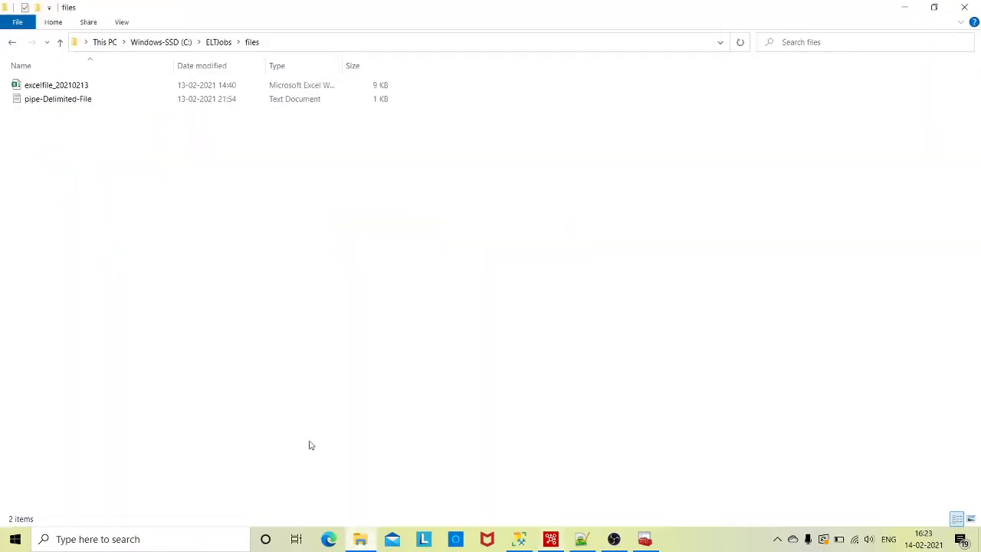
click(64, 102)
right_click(68, 99)
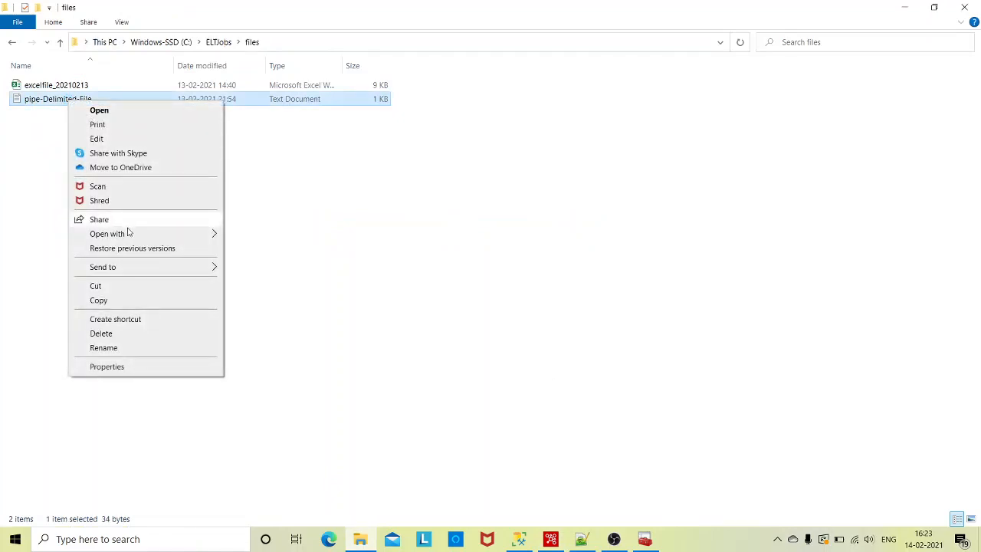
mouse_move(208, 234)
click(246, 236)
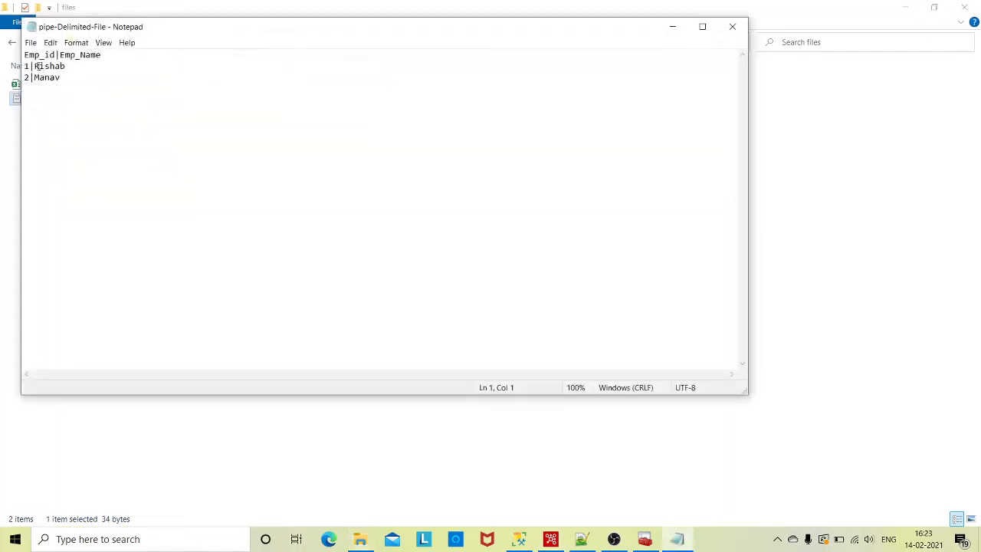
drag(26, 56, 104, 55)
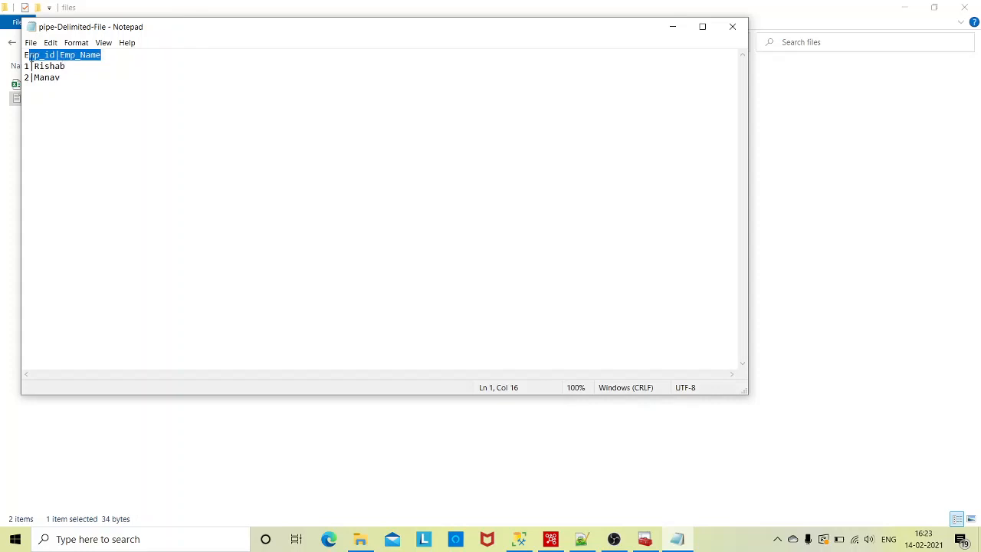
drag(25, 66, 67, 69)
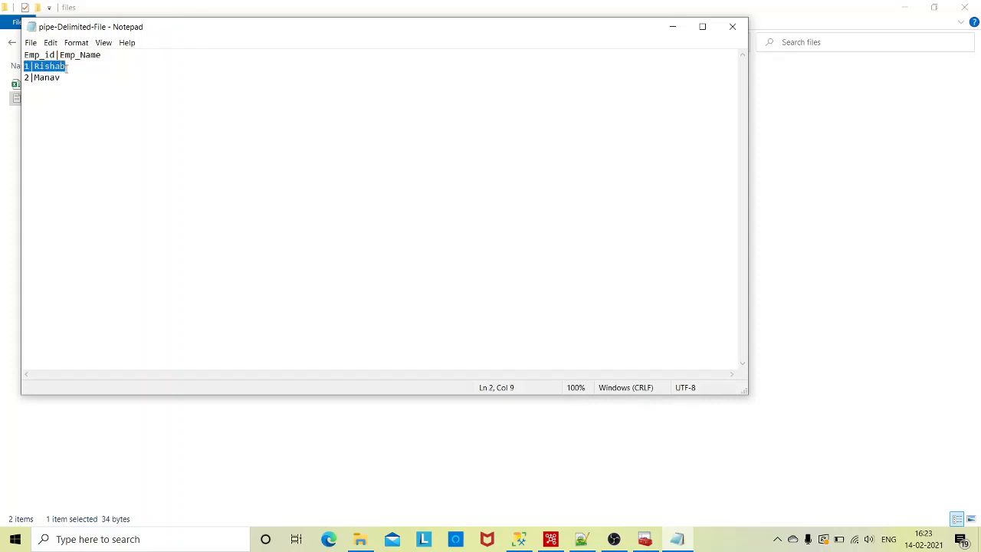
click(29, 69)
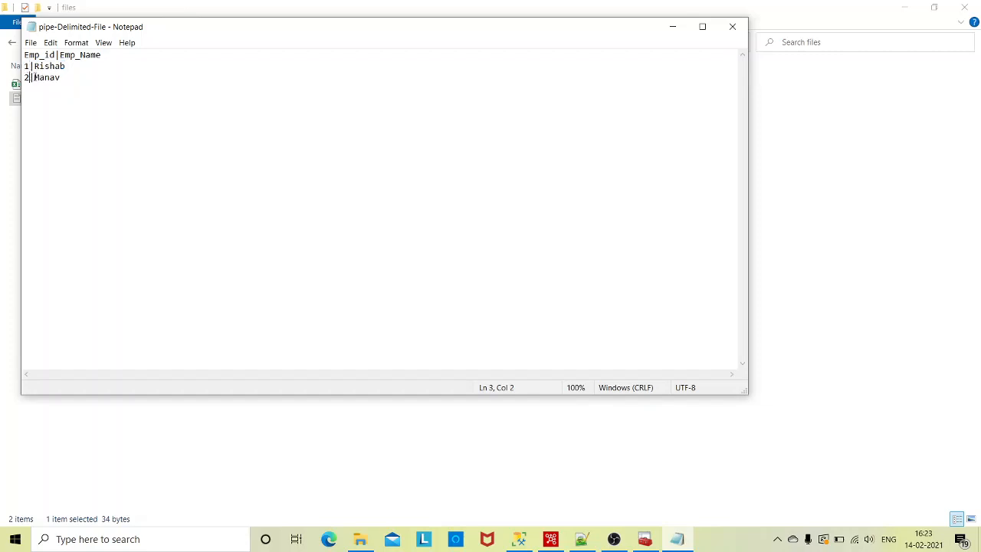
mouse_move(35, 67)
mouse_down()
mouse_move(67, 67)
mouse_move(61, 77)
mouse_move(33, 77)
mouse_up()
click(732, 27)
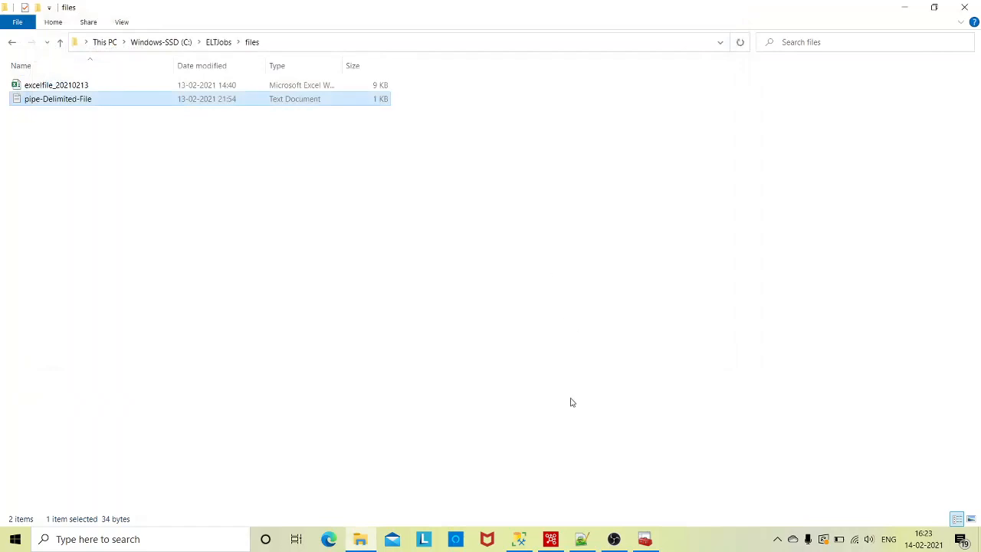
- Switch back to Spoon, review the directory and wildcard in the Get file names step, and list the files it matches
click(551, 539)
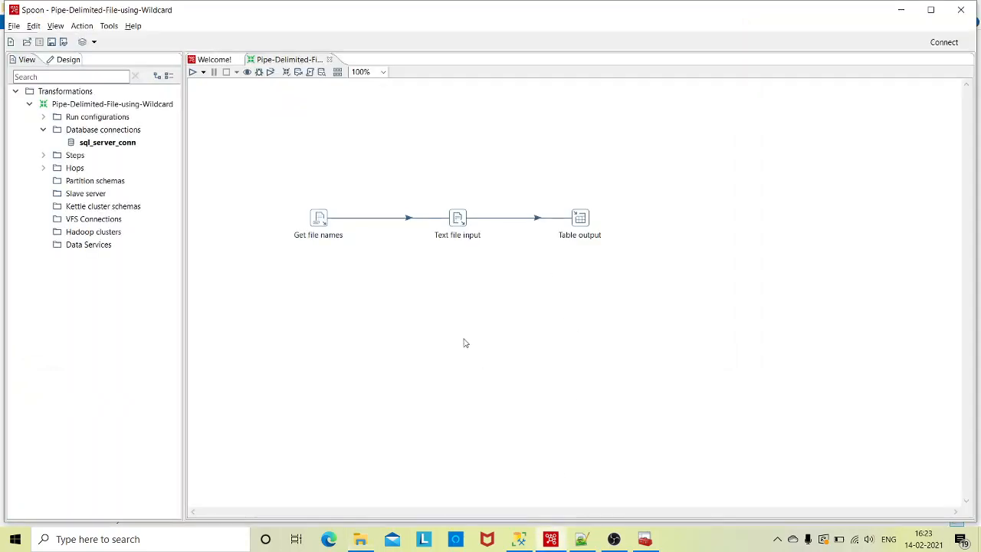
double_click(322, 221)
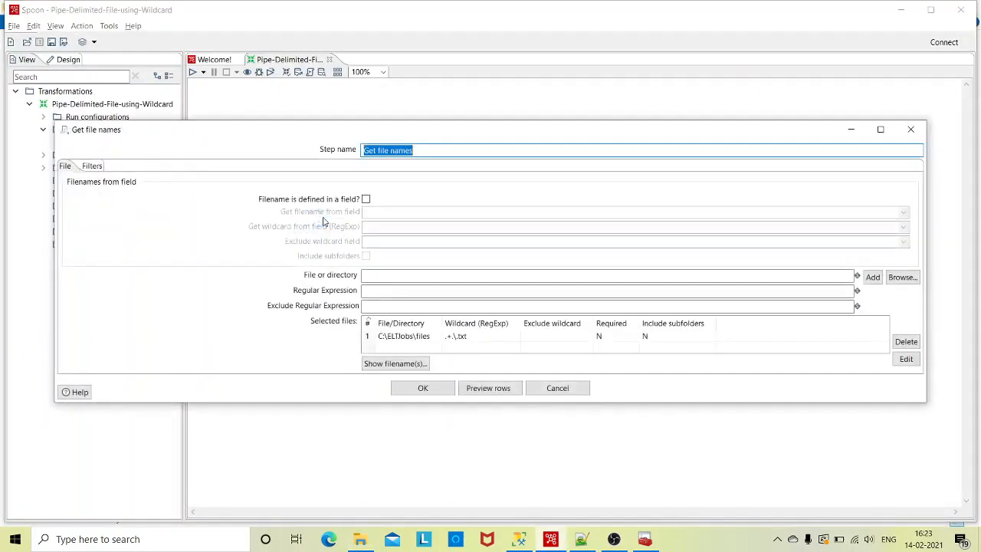
click(430, 338)
click(432, 337)
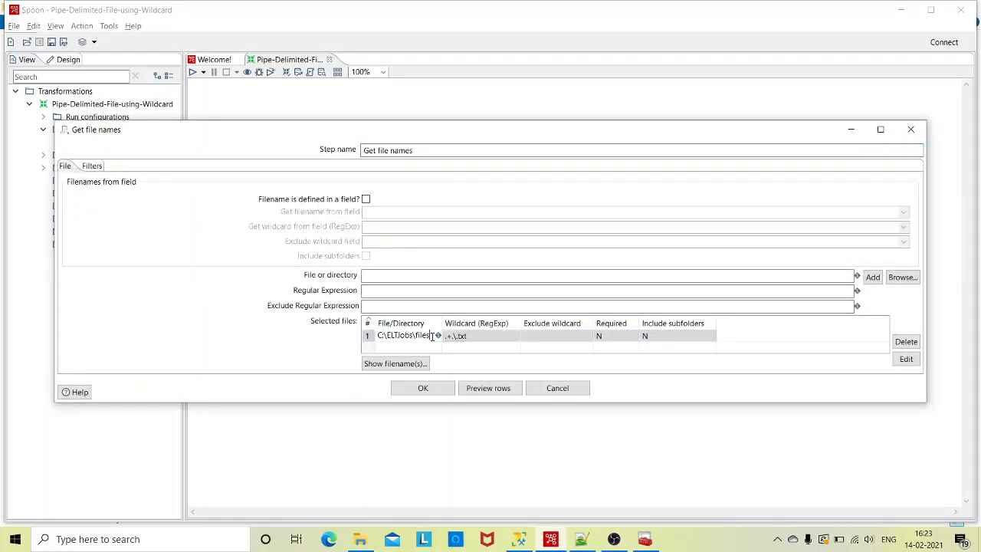
drag(433, 335, 379, 337)
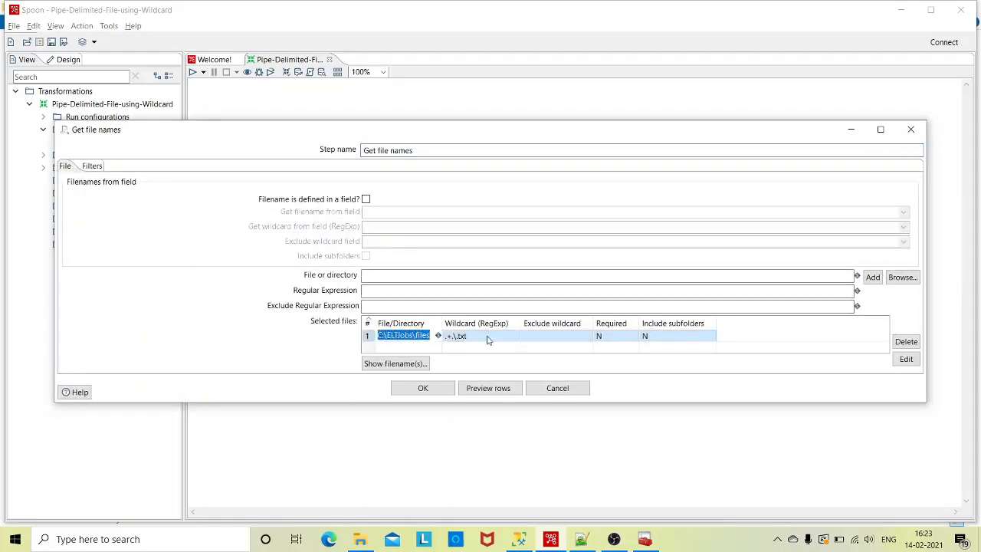
click(486, 337)
click(472, 336)
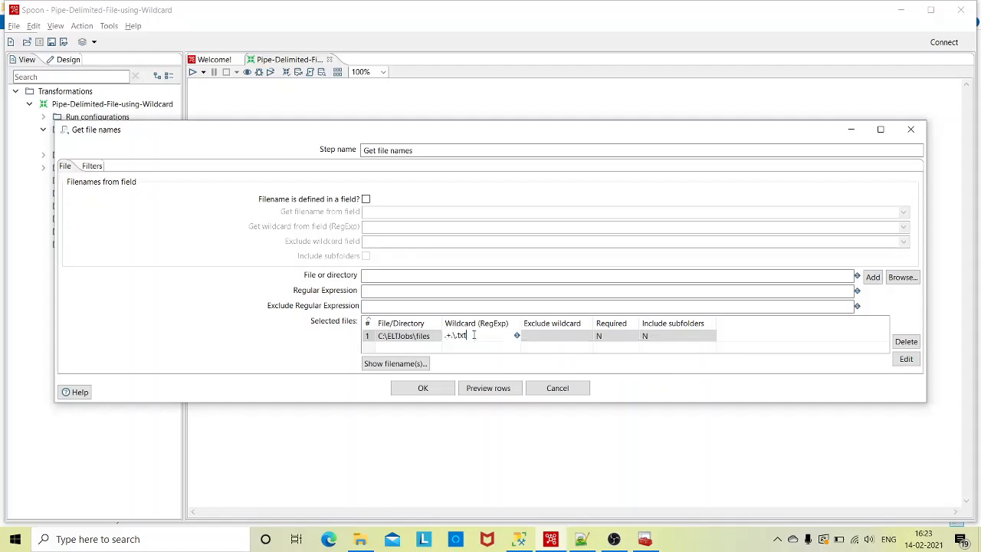
drag(482, 335, 445, 336)
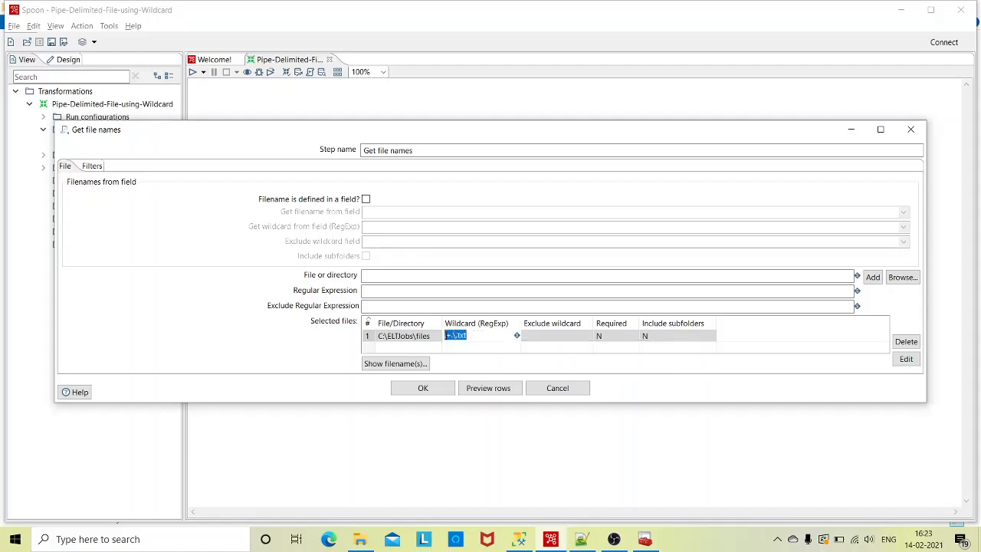
click(474, 336)
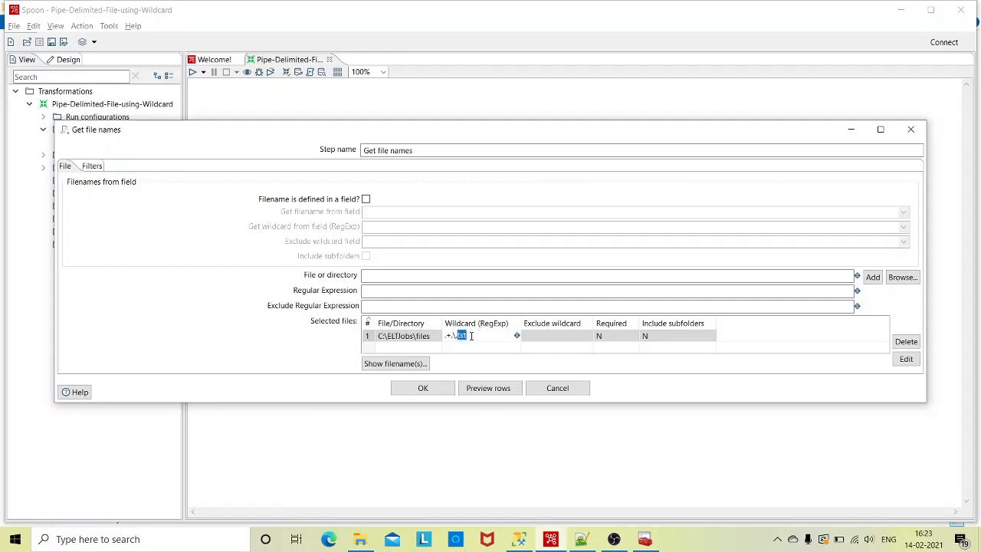
click(410, 365)
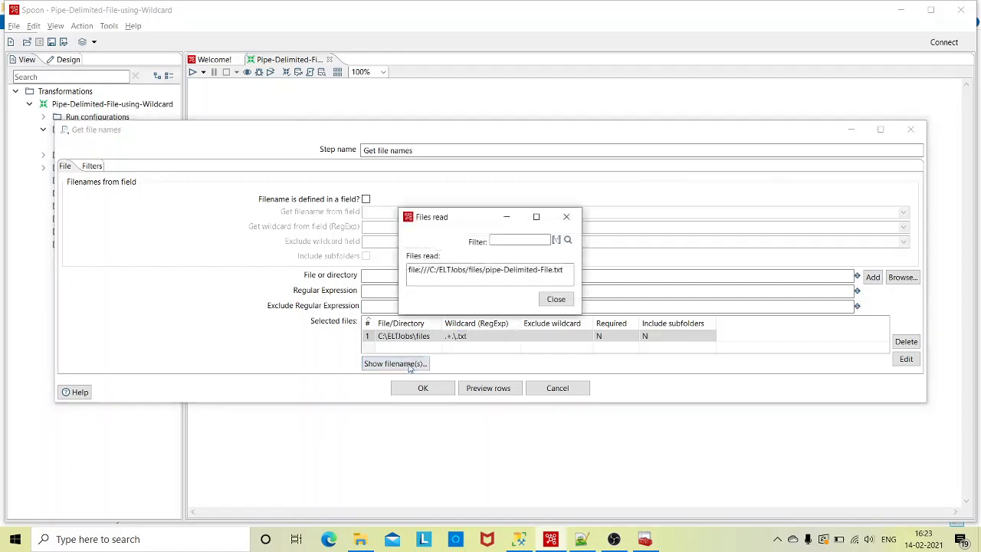
click(554, 299)
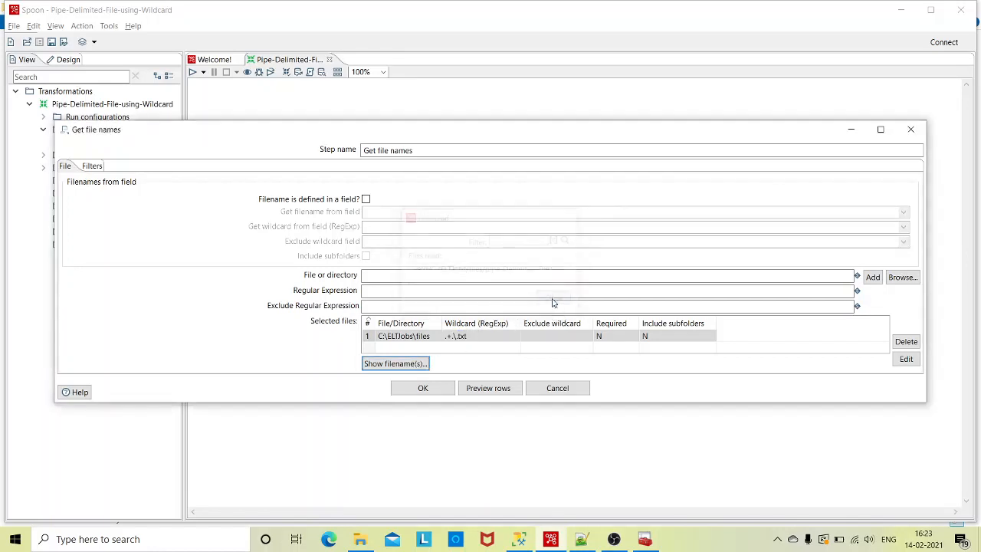
- Preview the rows of the Get file names step and examine the full path in the filename column
click(486, 389)
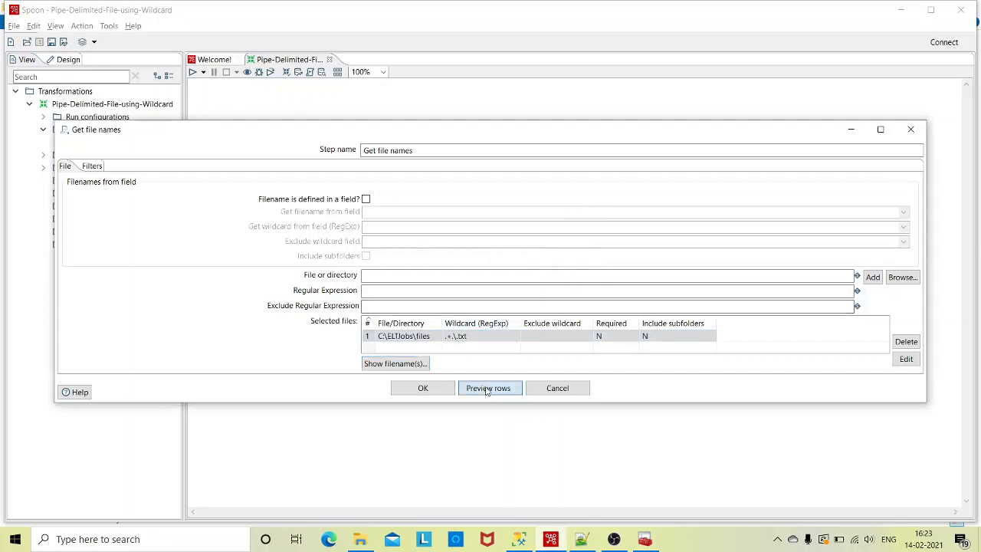
click(521, 294)
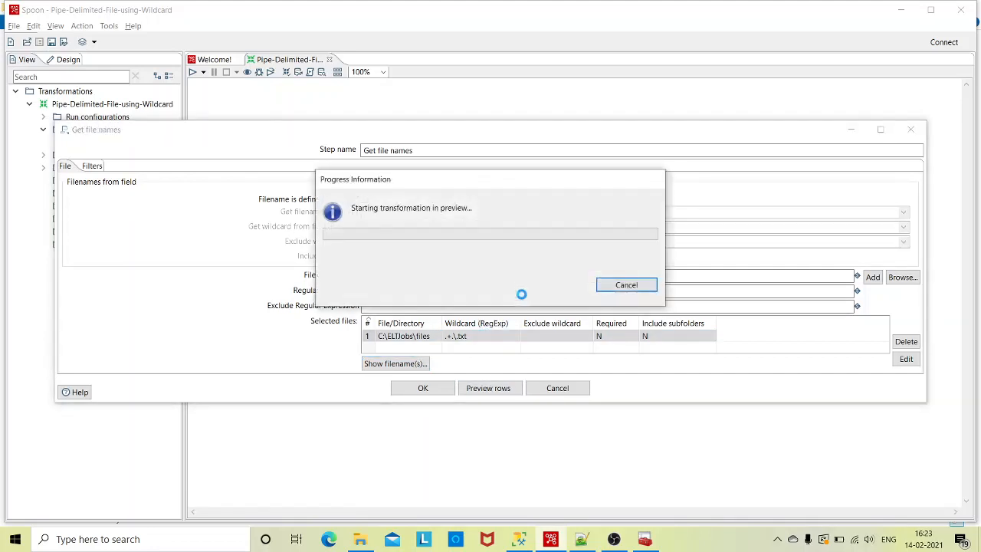
click(146, 80)
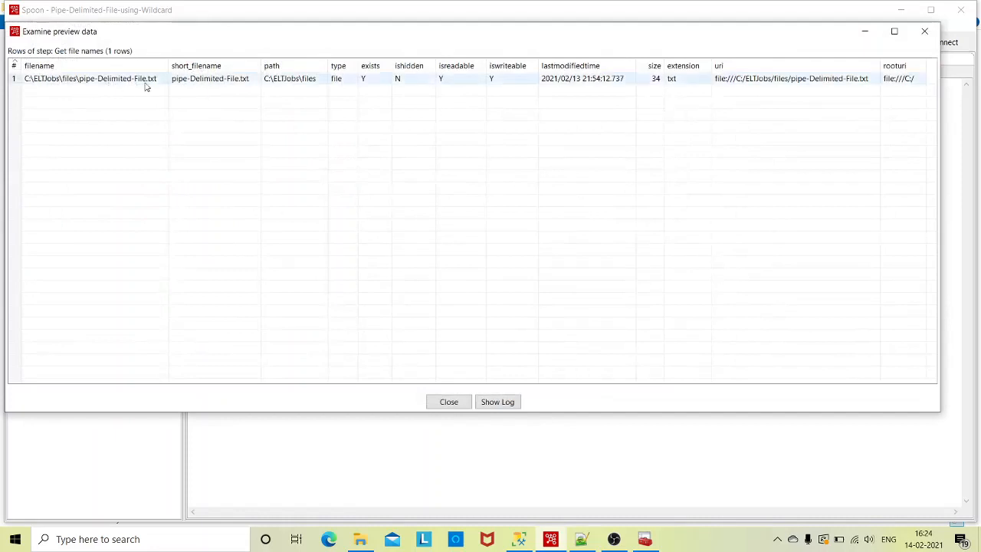
click(157, 79)
drag(162, 80, 23, 79)
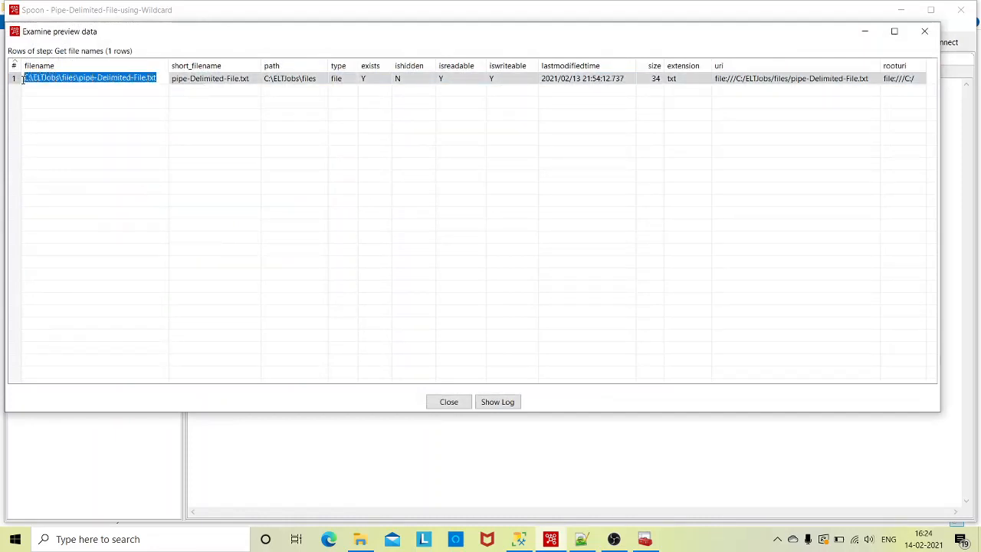
click(91, 77)
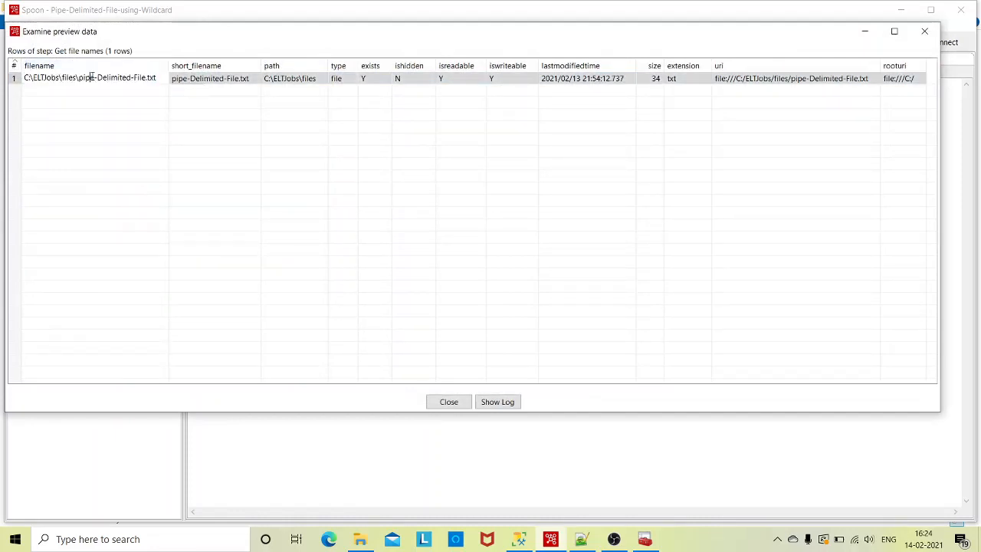
drag(64, 77, 162, 77)
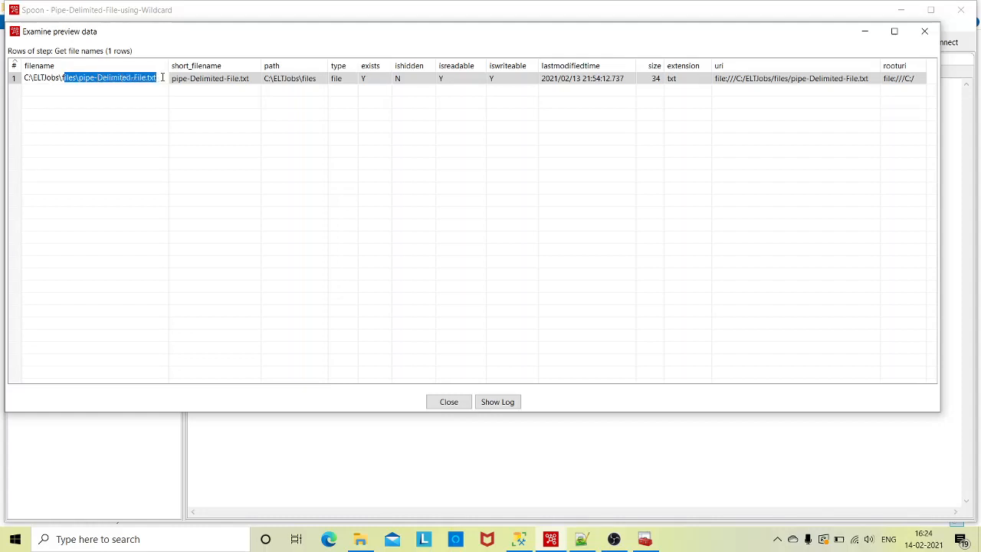
click(450, 400)
click(423, 389)
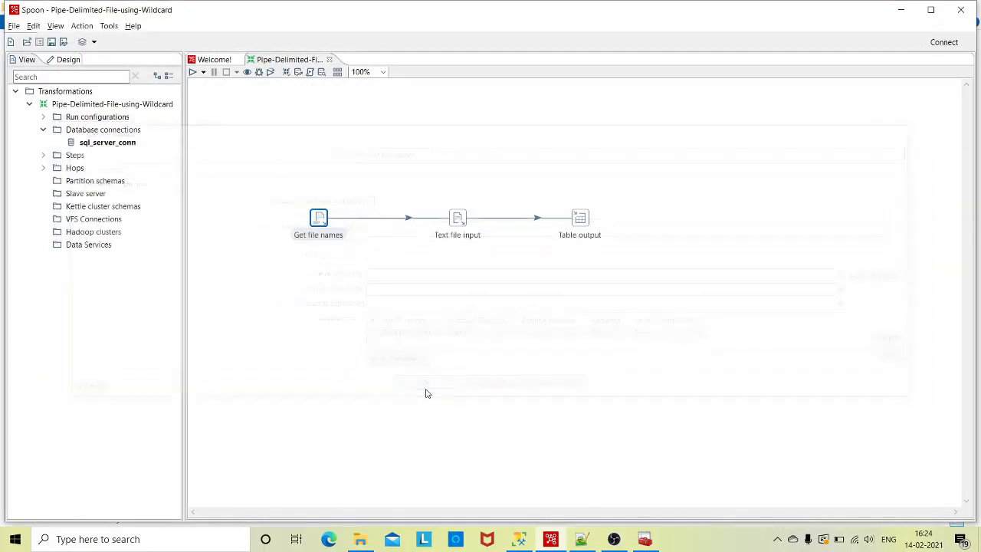
- In the Text file input step, choose Get file names as the step to read filenames from and check the filename field
double_click(456, 221)
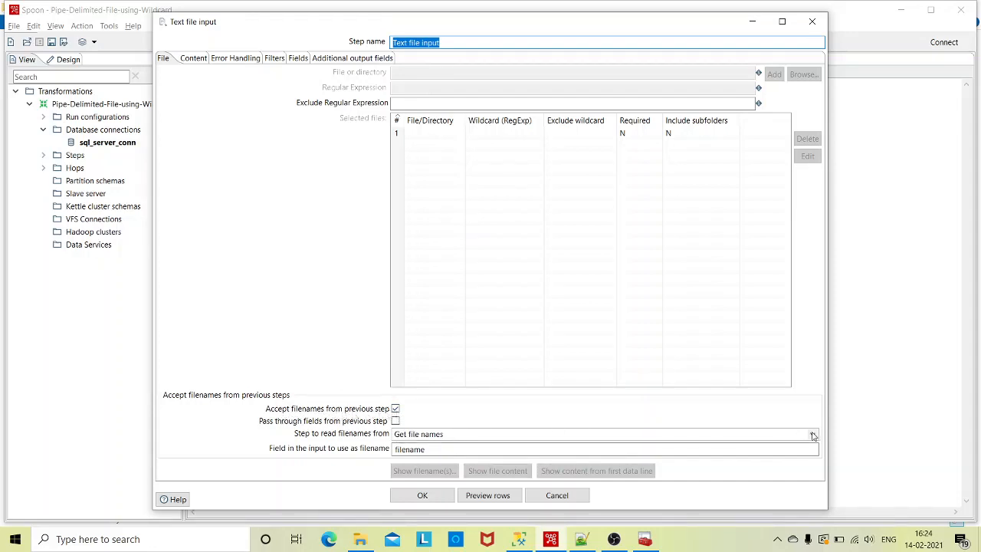
click(627, 432)
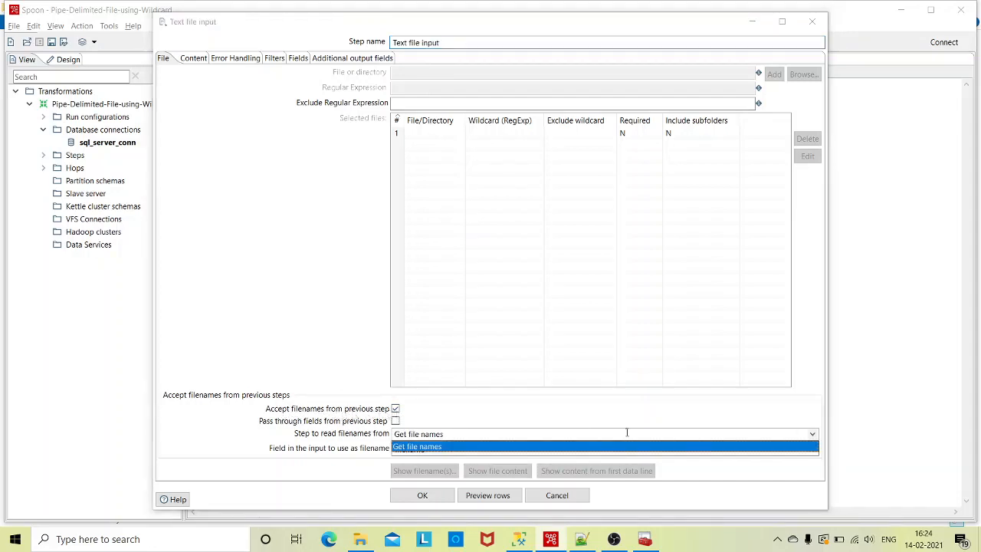
click(418, 446)
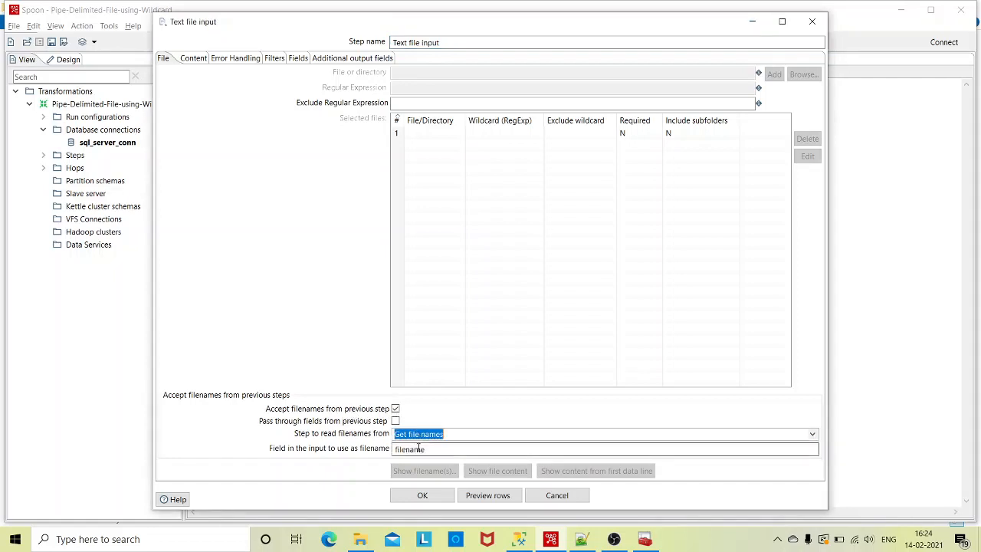
double_click(406, 449)
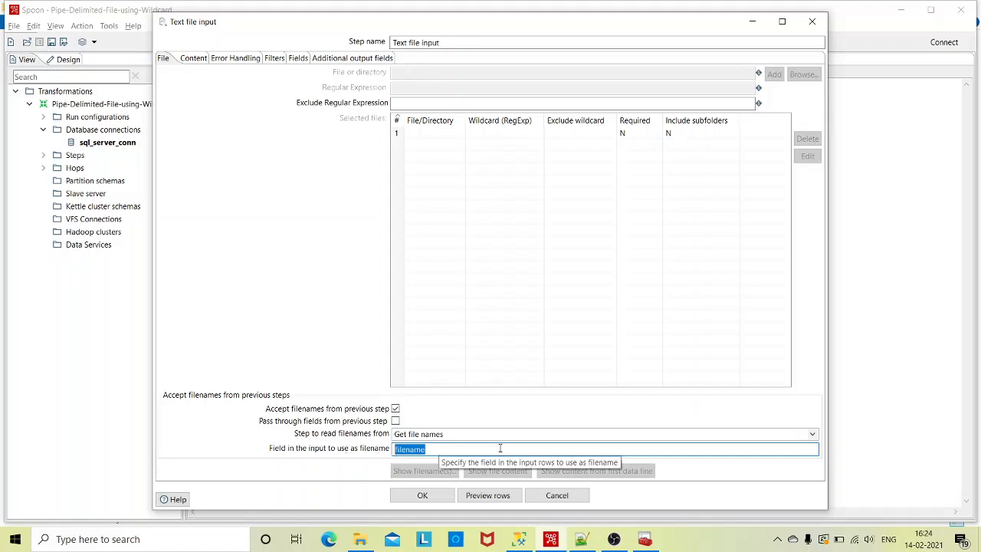
- Review the names and types of the Emp_id and Emp_Name fields defined in the Text file input step
click(298, 58)
click(205, 87)
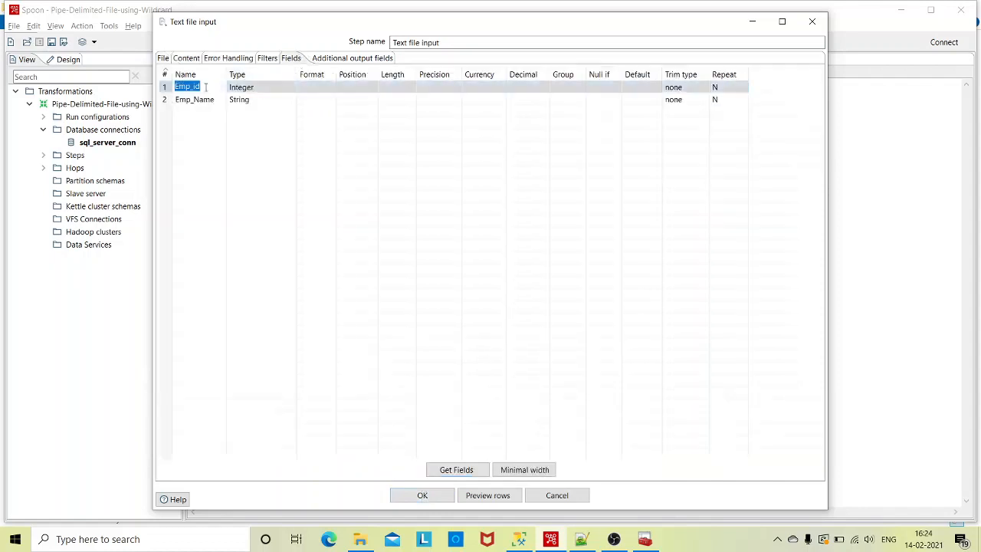
click(216, 98)
key(Up)
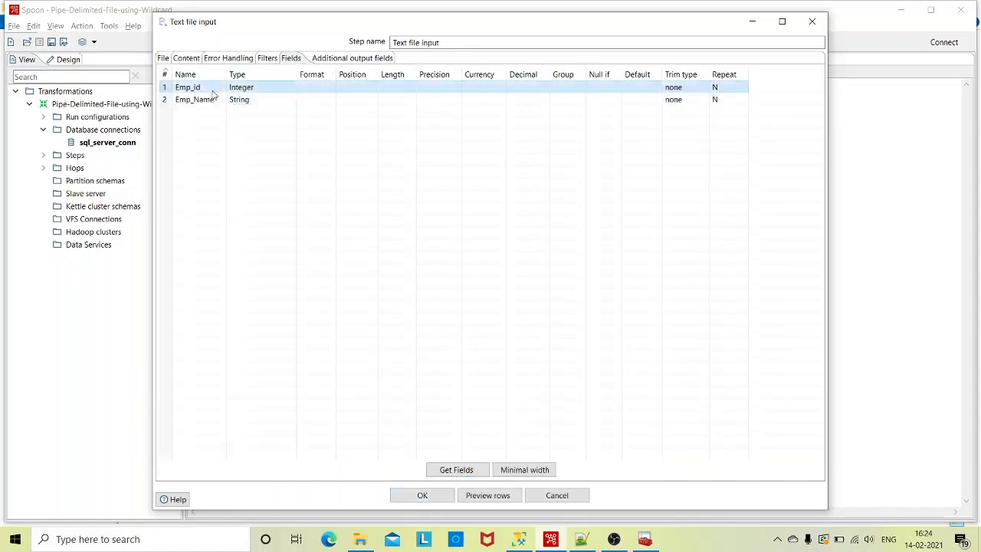
click(216, 100)
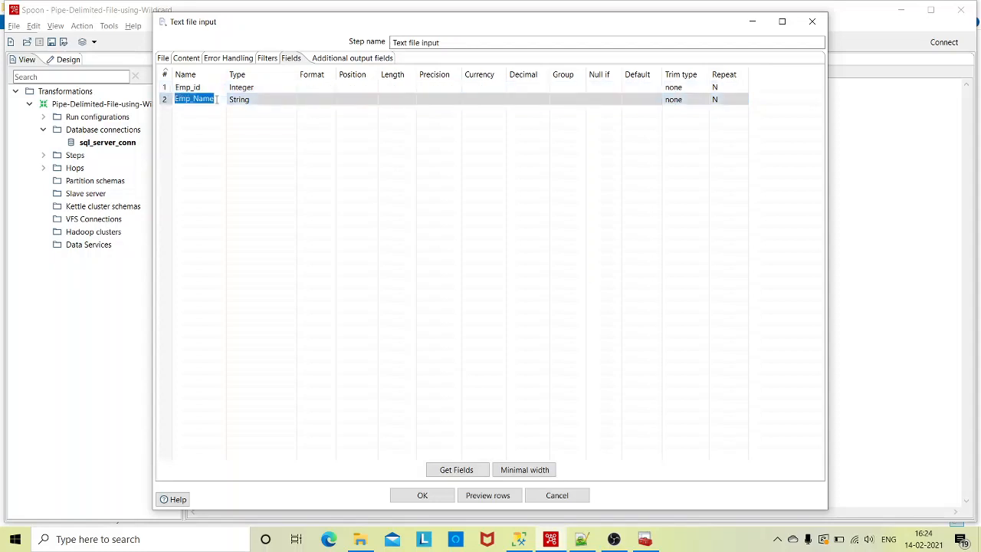
key(Up)
click(216, 101)
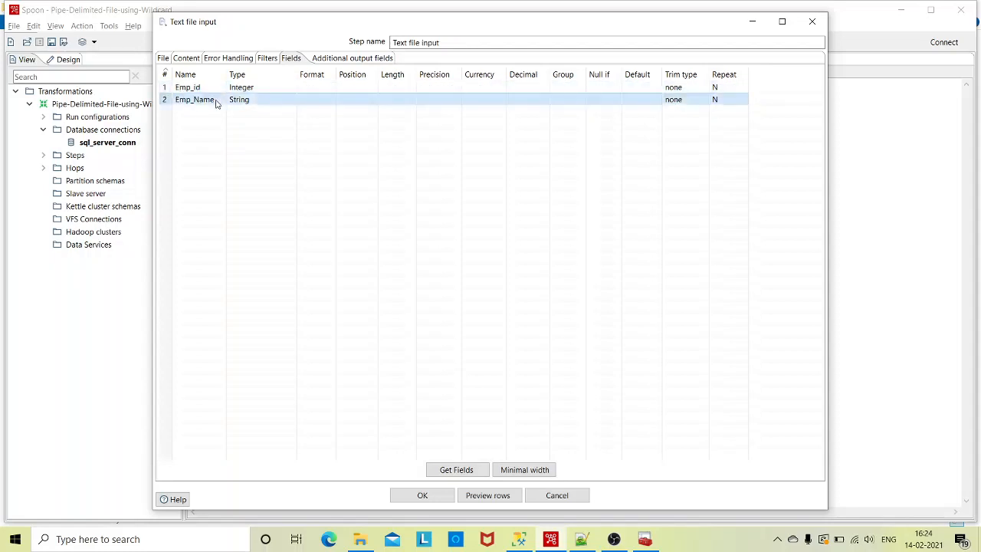
- Check the file type, separator and number of header lines of the Text file input step, and accept its settings
click(195, 62)
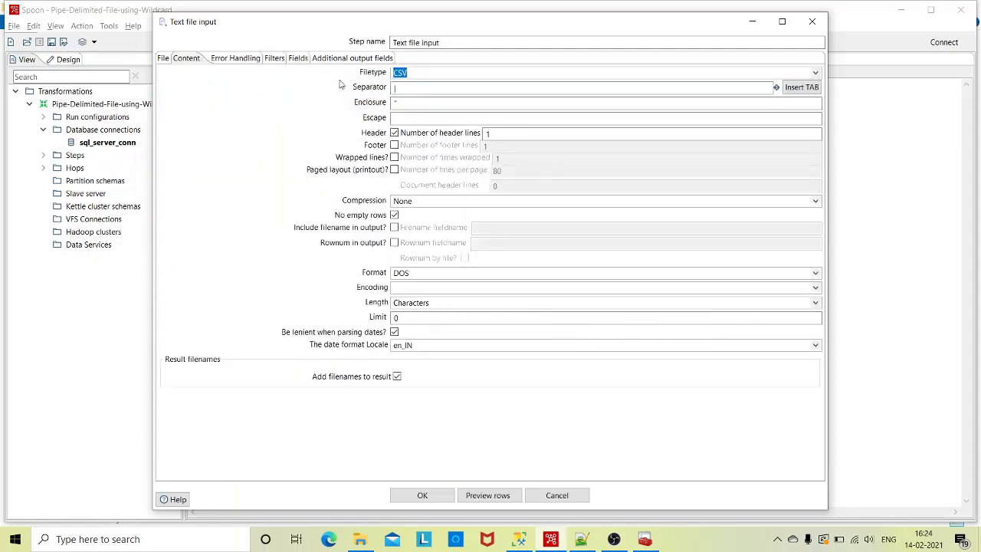
click(389, 88)
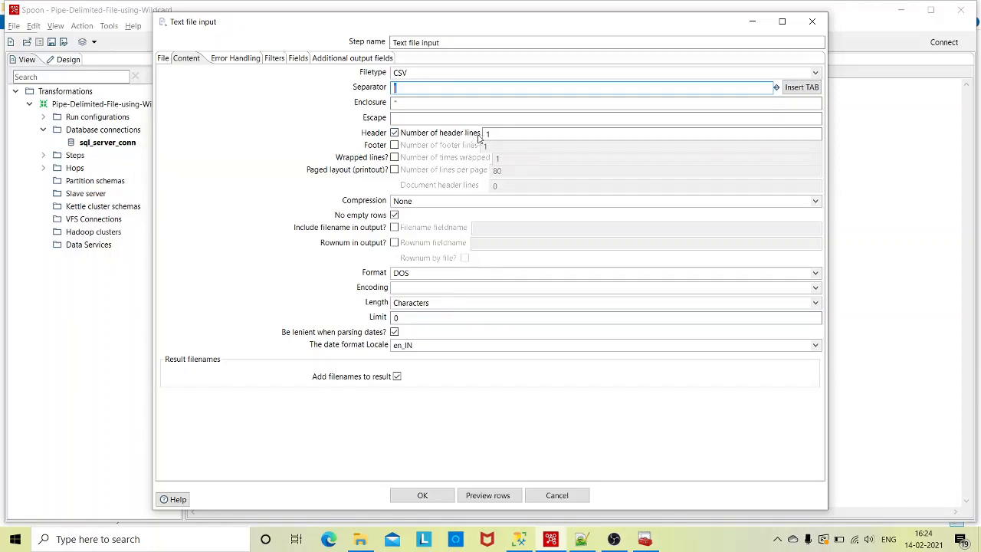
double_click(487, 133)
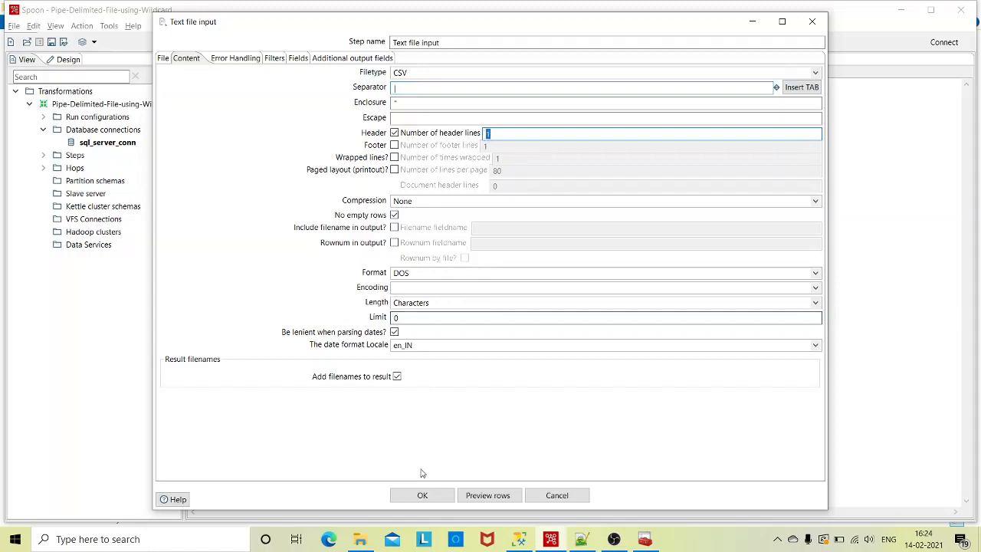
click(422, 495)
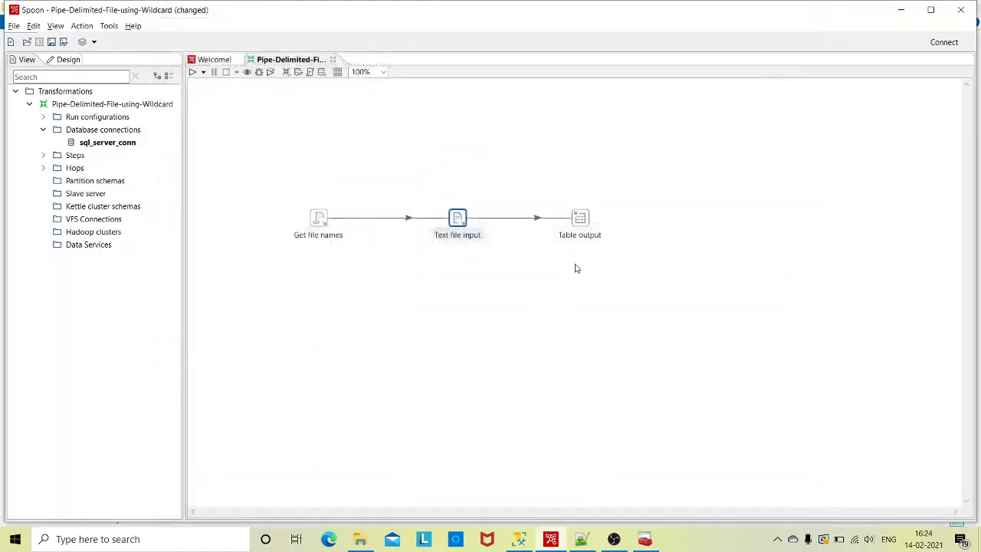
- Check the Table output step's connection and review the host, database, instance, port and username settings of sql_server_conn
double_click(580, 219)
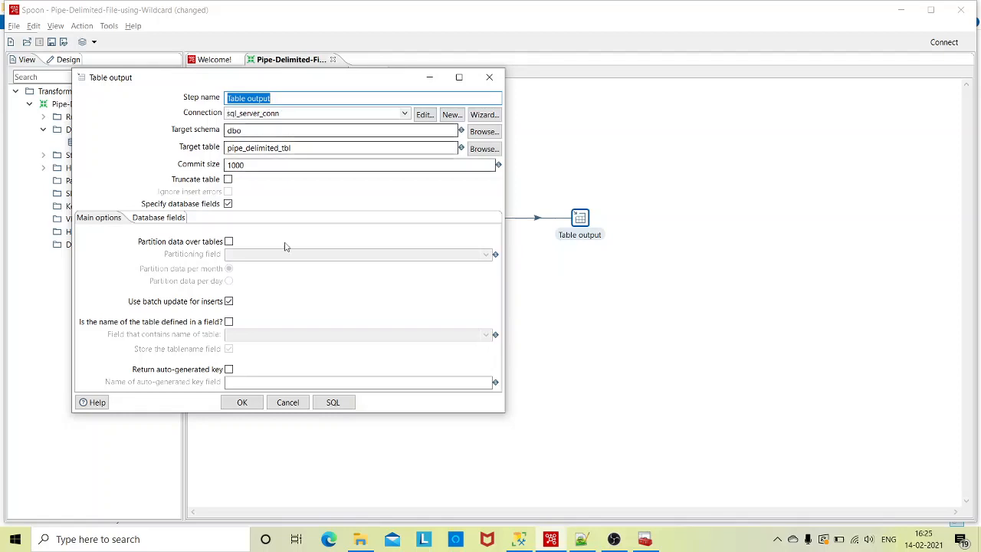
click(243, 403)
double_click(107, 143)
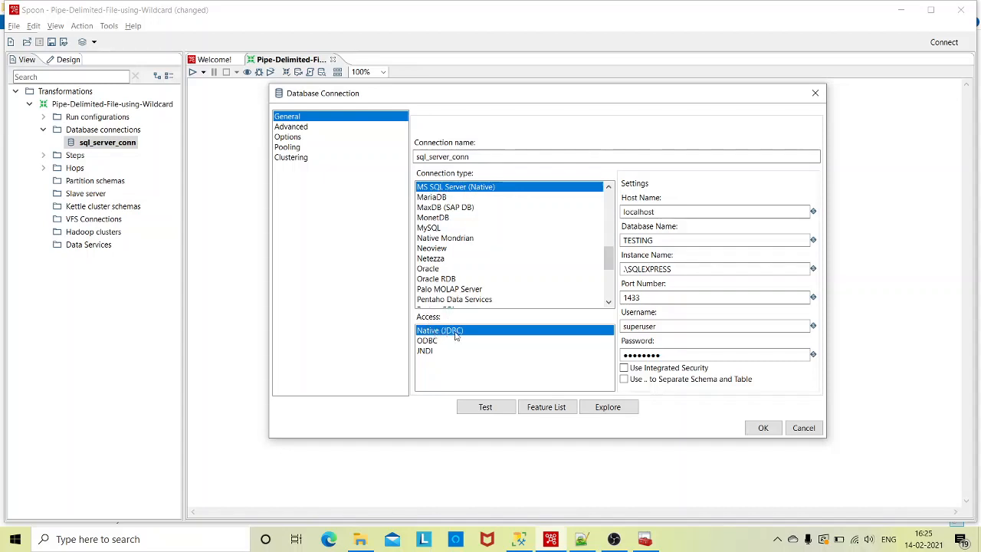
drag(656, 212, 621, 241)
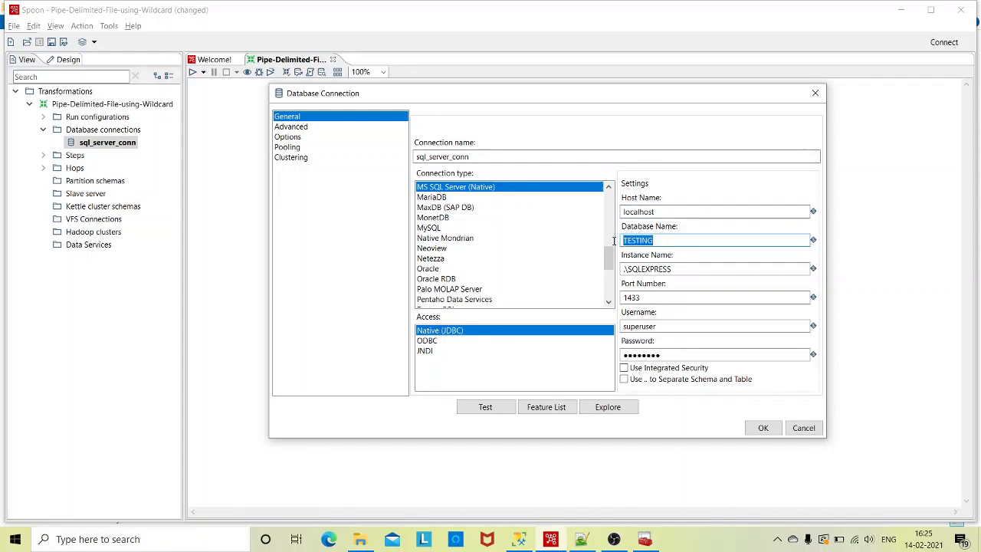
drag(667, 213, 618, 212)
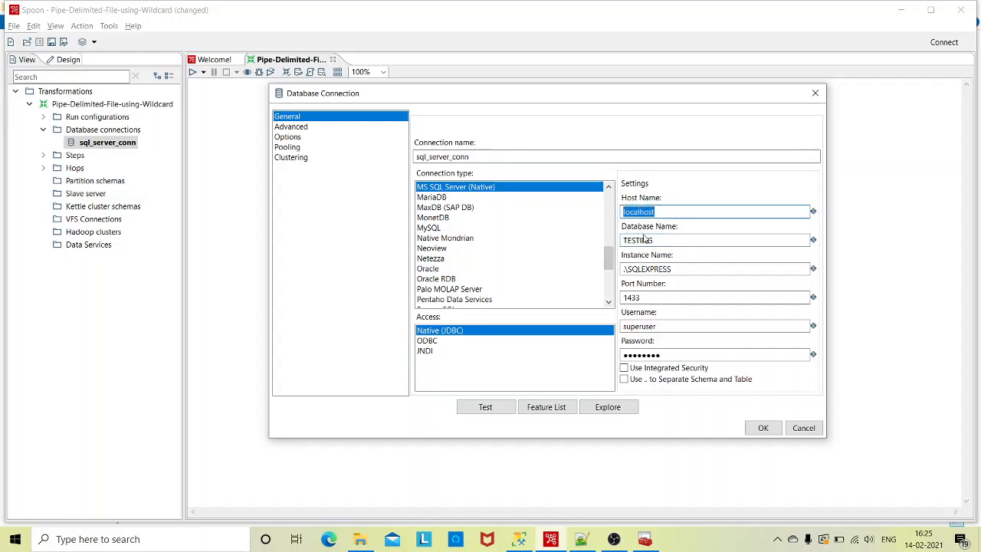
drag(656, 240, 613, 242)
click(684, 270)
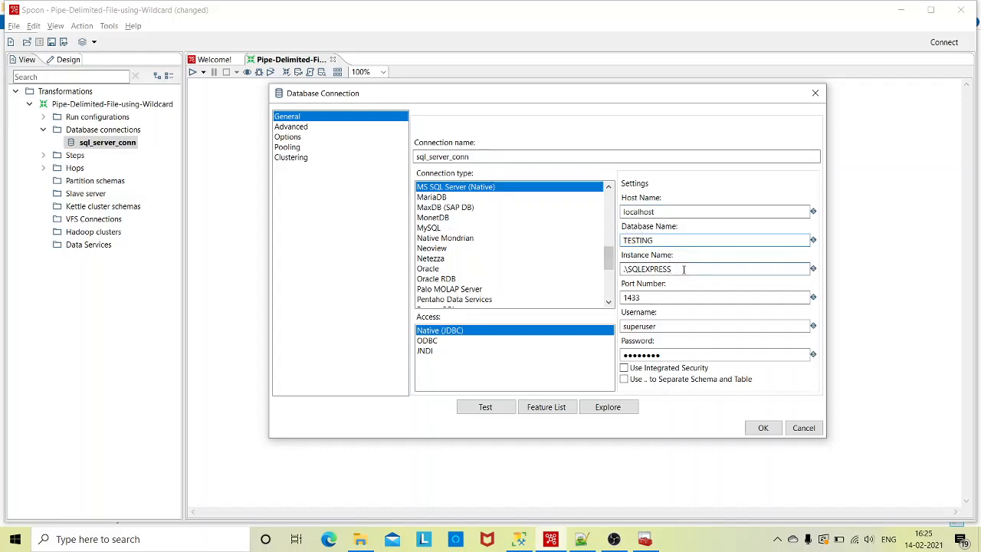
drag(684, 269, 604, 267)
drag(661, 298, 616, 298)
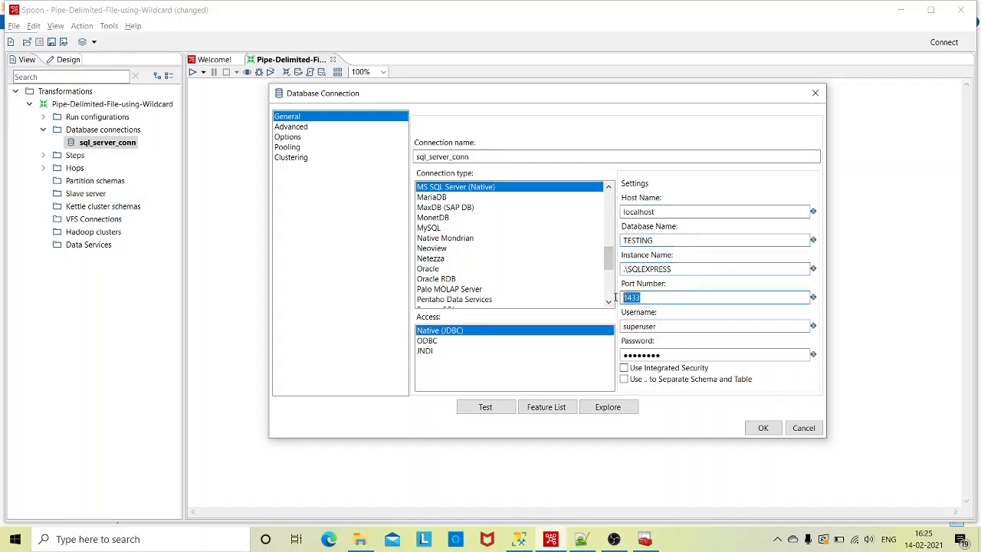
drag(664, 326, 618, 327)
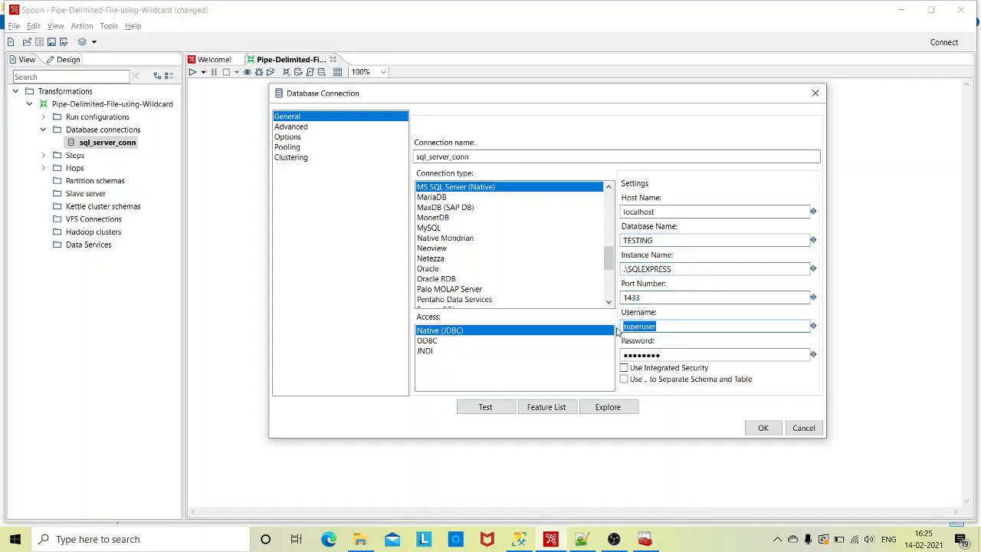
- Test the sql_server_conn database connection and accept its settings
click(480, 407)
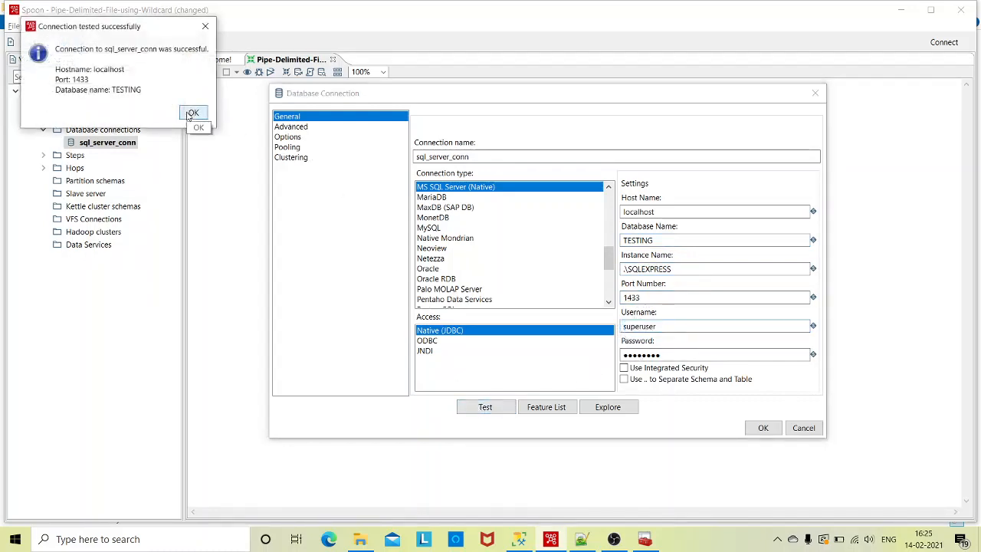
click(191, 113)
click(762, 427)
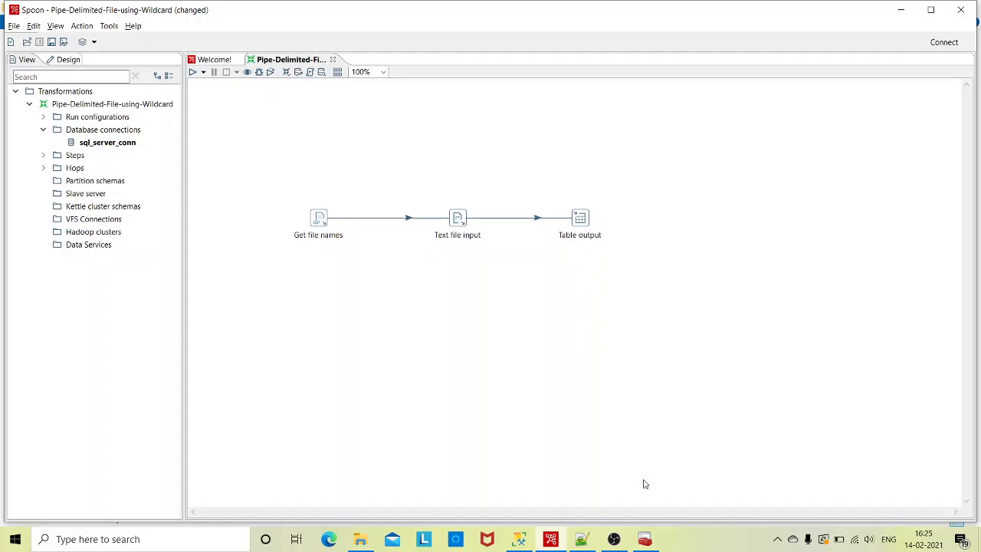
- Switch to SQL Server Configuration Manager and check the state of the SQL Server (SQLEXPRESS) and SQL Server Browser services
click(648, 538)
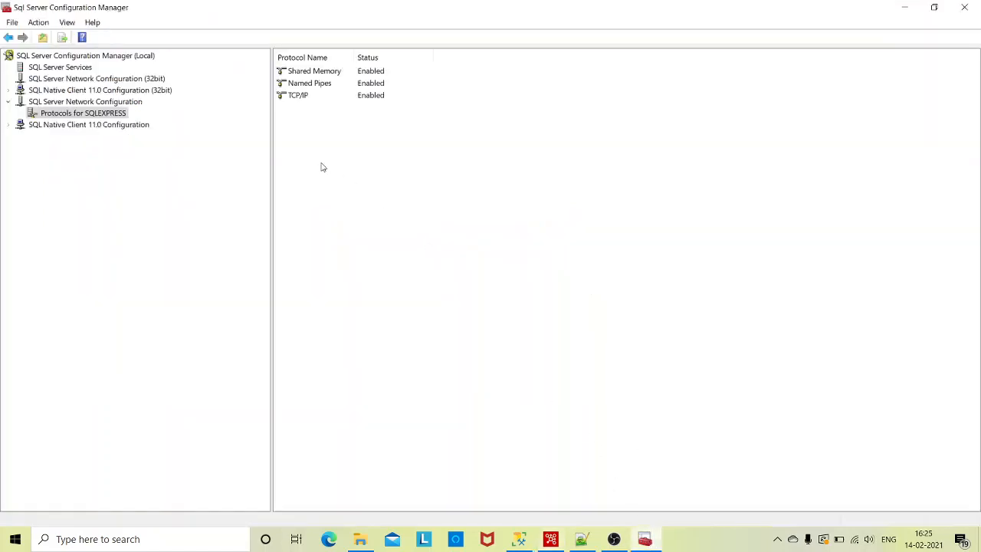
click(84, 68)
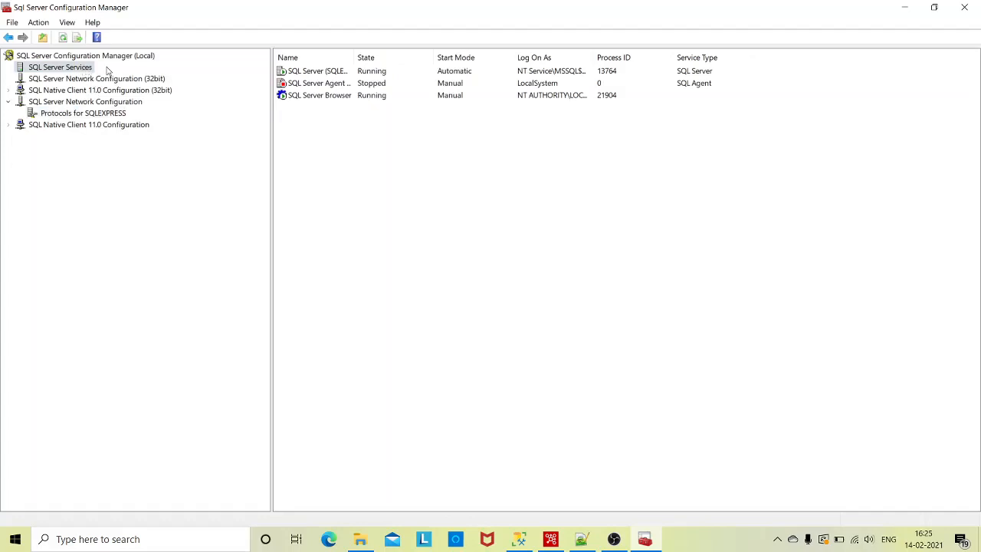
click(324, 72)
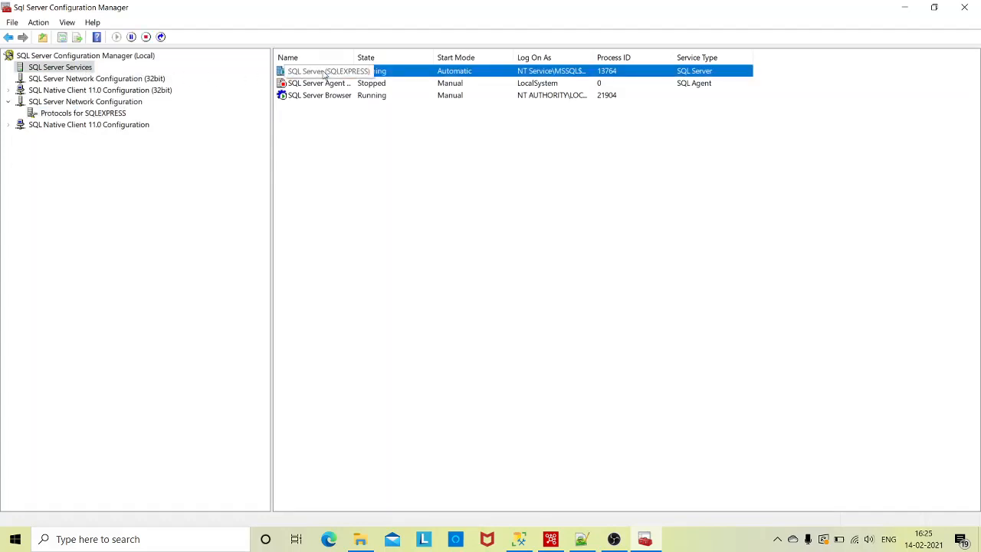
click(322, 98)
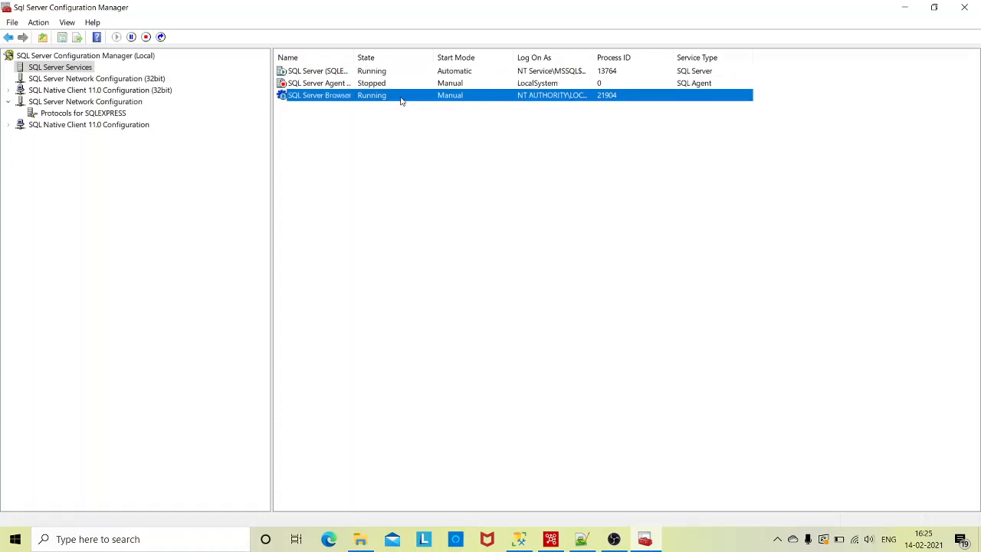
- Inspect the service properties of SQL Server Browser and the control commands available for that service
double_click(330, 102)
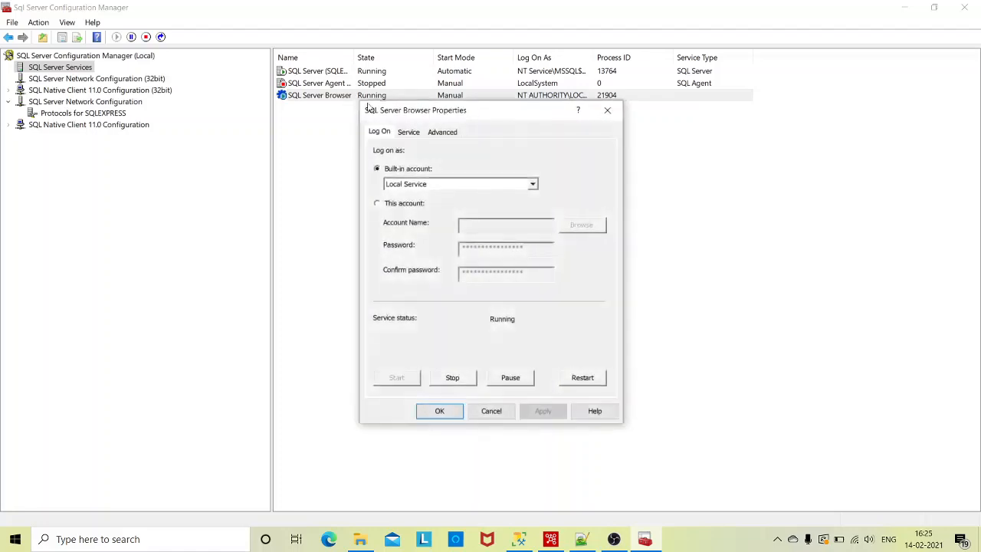
click(409, 132)
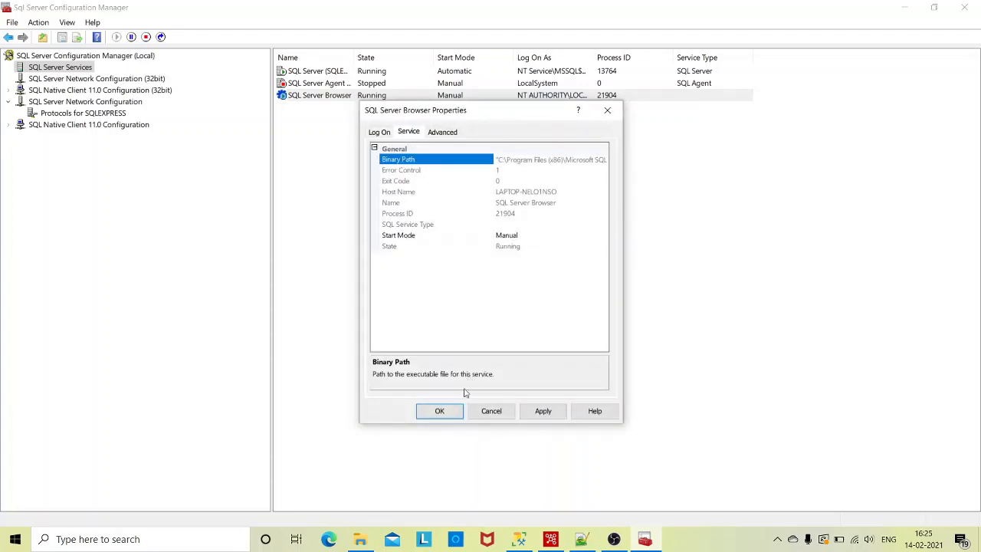
click(453, 411)
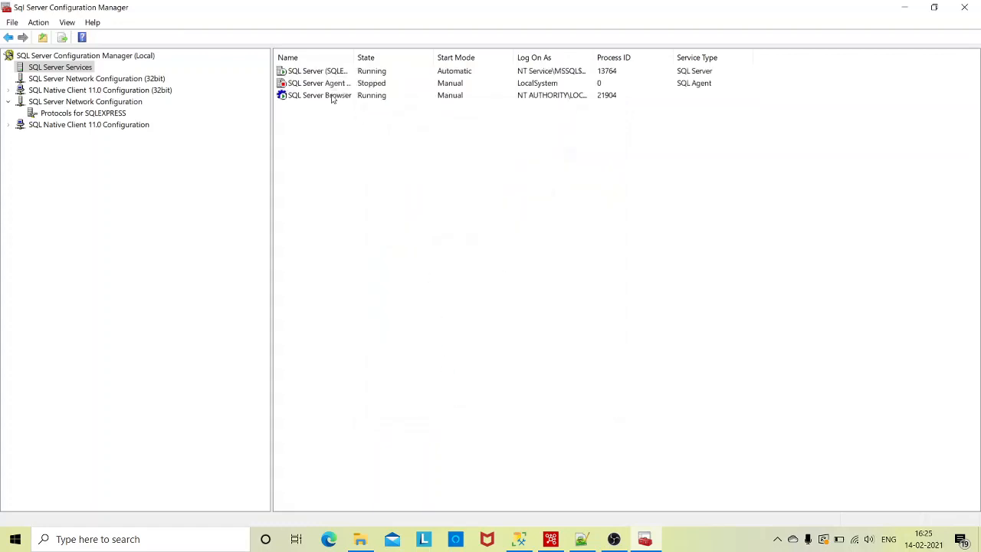
right_click(332, 98)
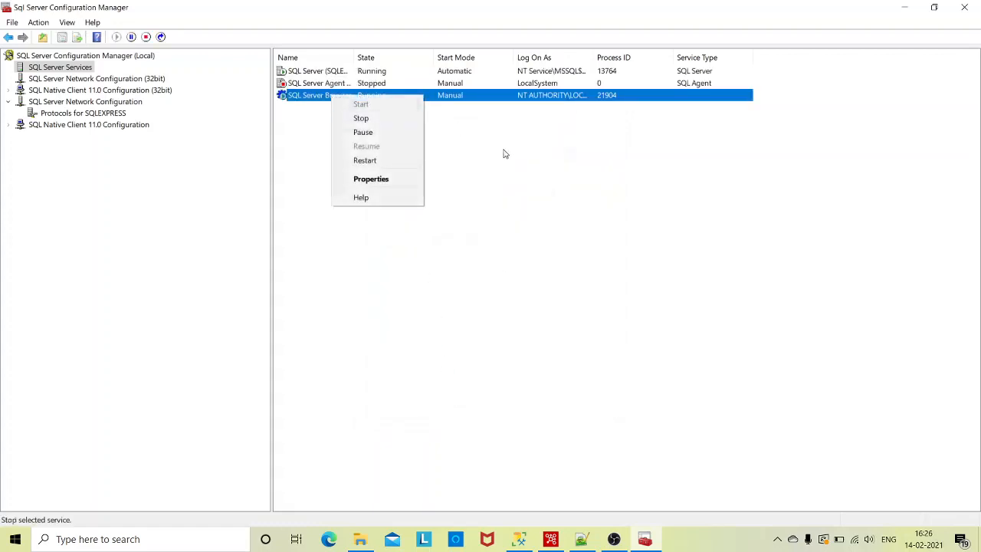
click(503, 154)
- In the TCP/IP properties of the SQLEXPRESS protocols, set Enabled to Yes
click(75, 113)
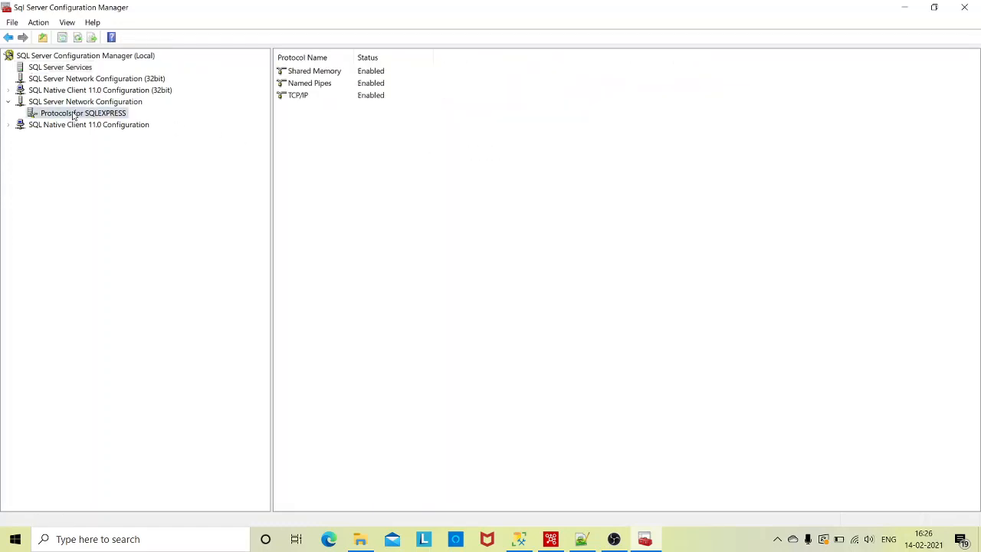
double_click(303, 98)
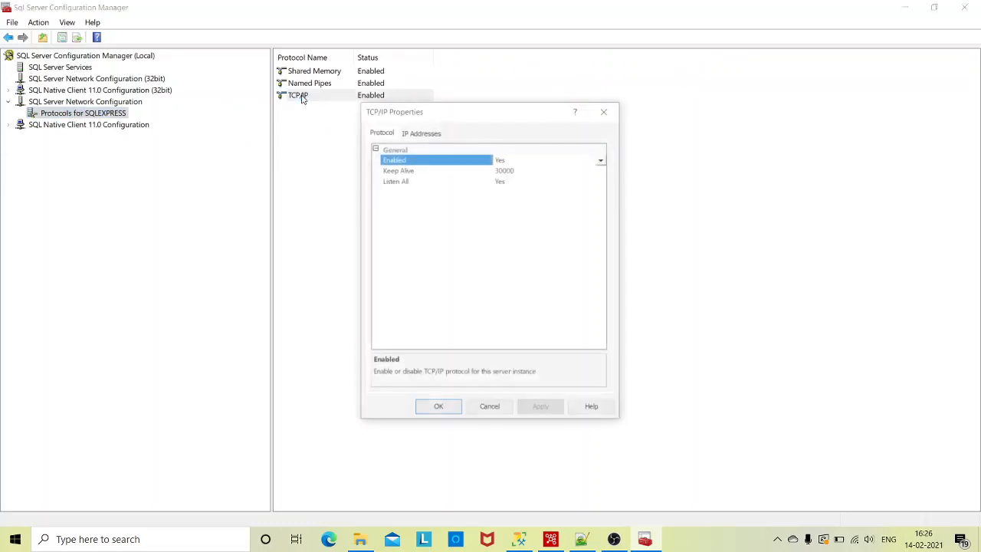
click(541, 163)
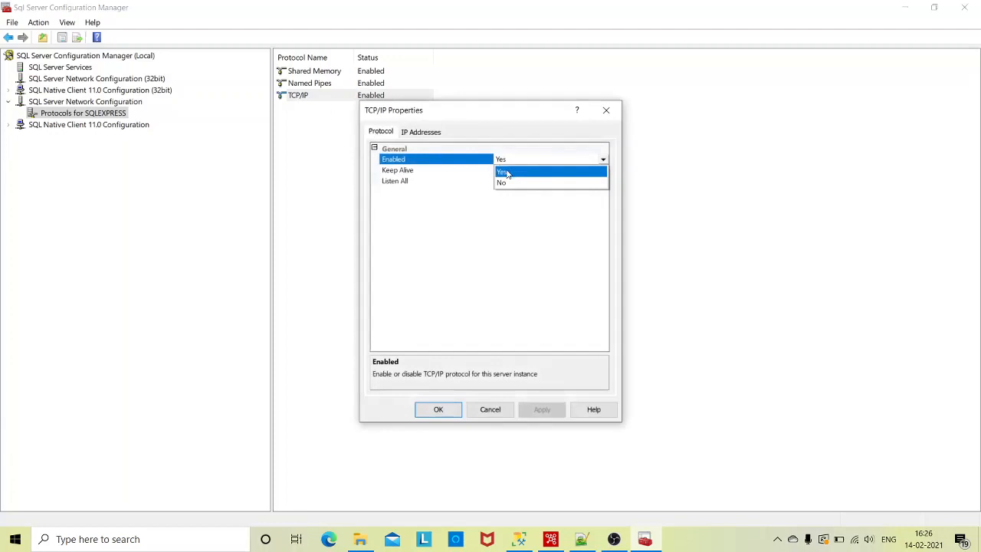
click(505, 172)
- Check the TCP Port of the IPAll section in the TCP/IP address settings and accept the properties
click(421, 134)
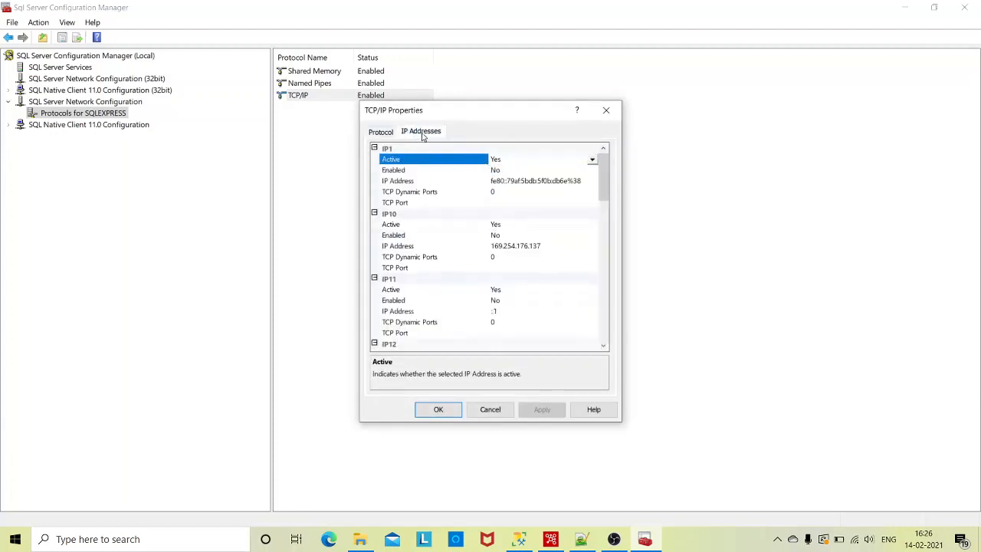
drag(605, 174, 613, 346)
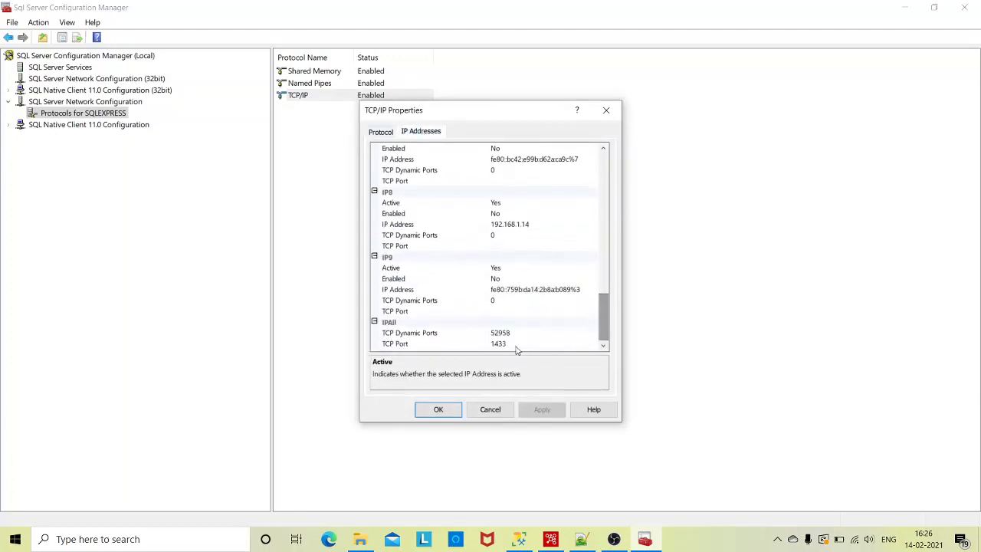
click(514, 344)
drag(514, 344, 495, 344)
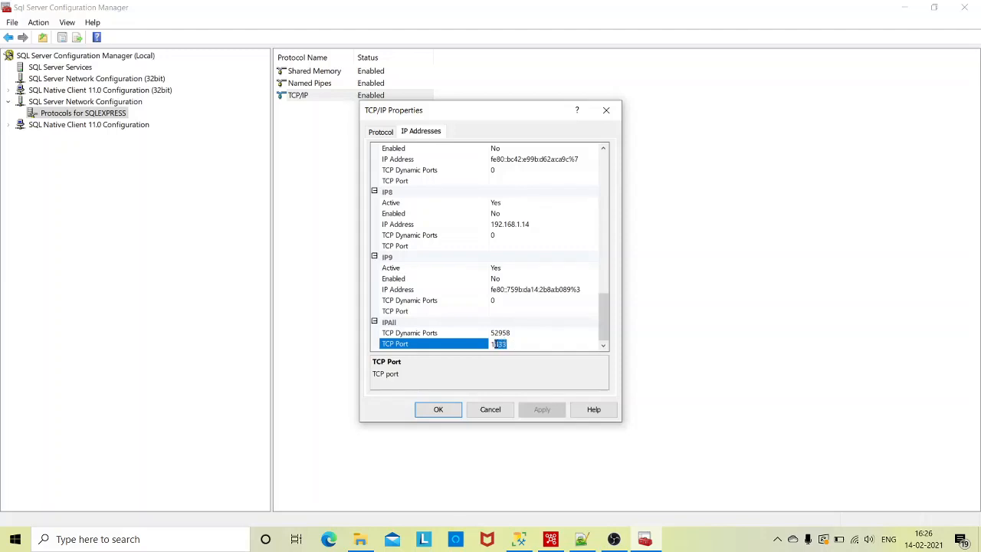
click(437, 410)
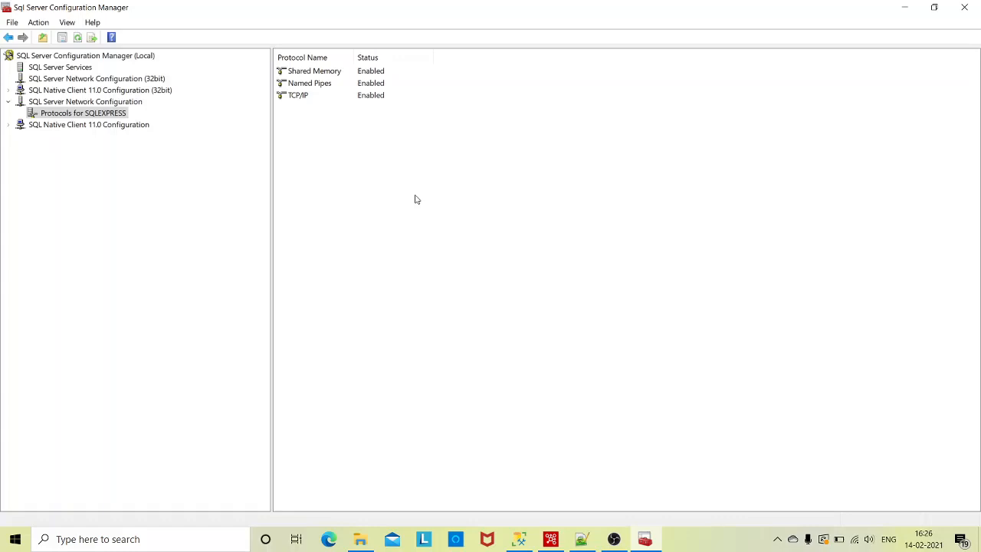
- Switch back to Spoon and review the target schema and target table of the Table output step
click(552, 542)
drag(268, 167, 649, 262)
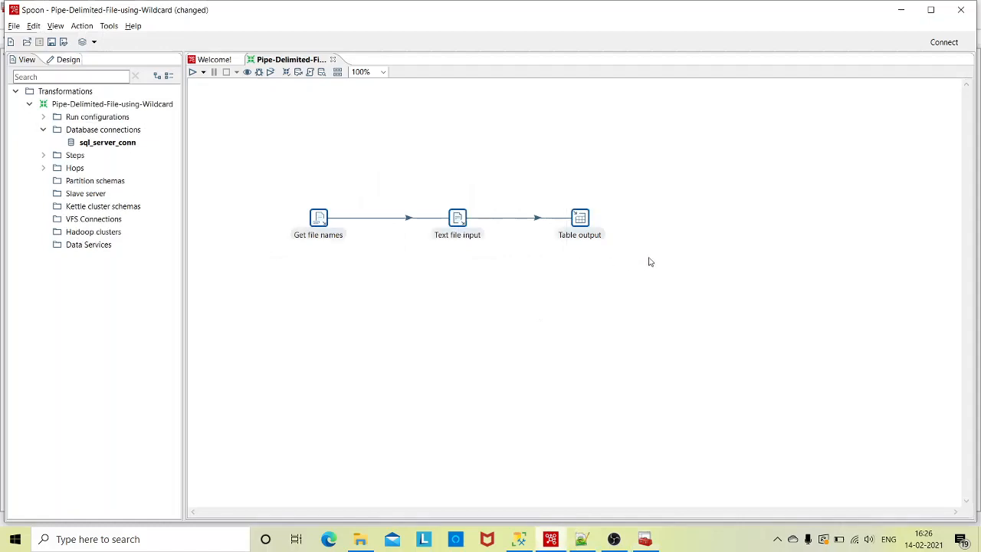
click(692, 221)
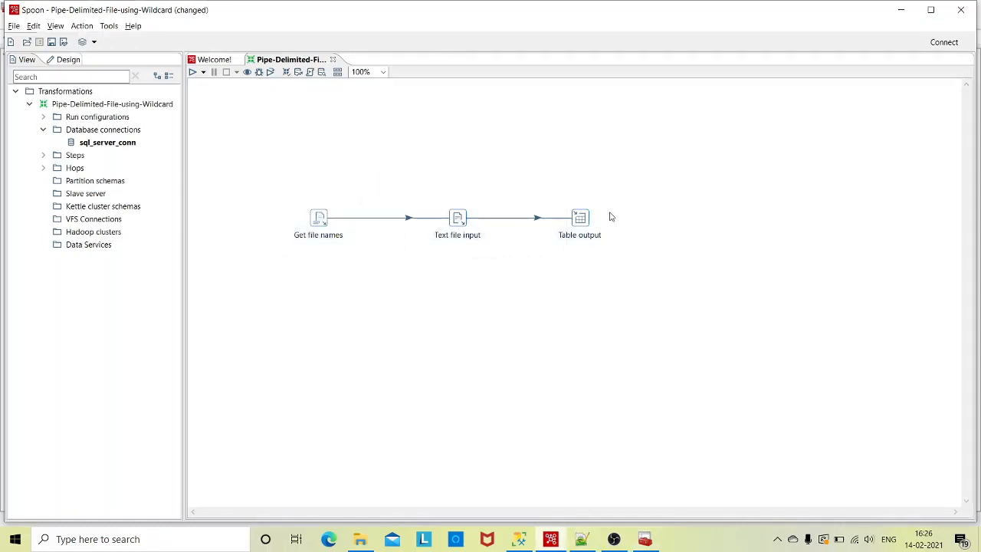
double_click(580, 218)
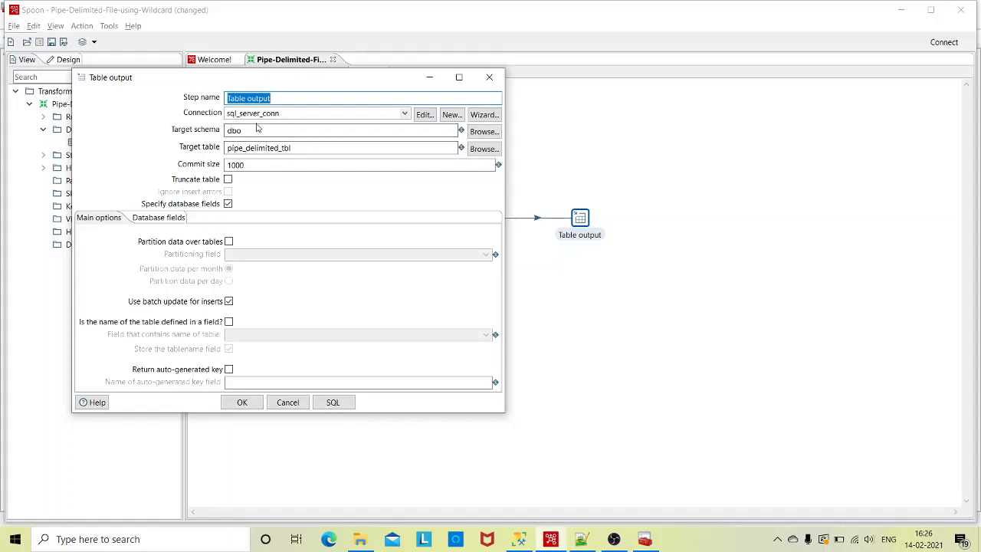
double_click(234, 131)
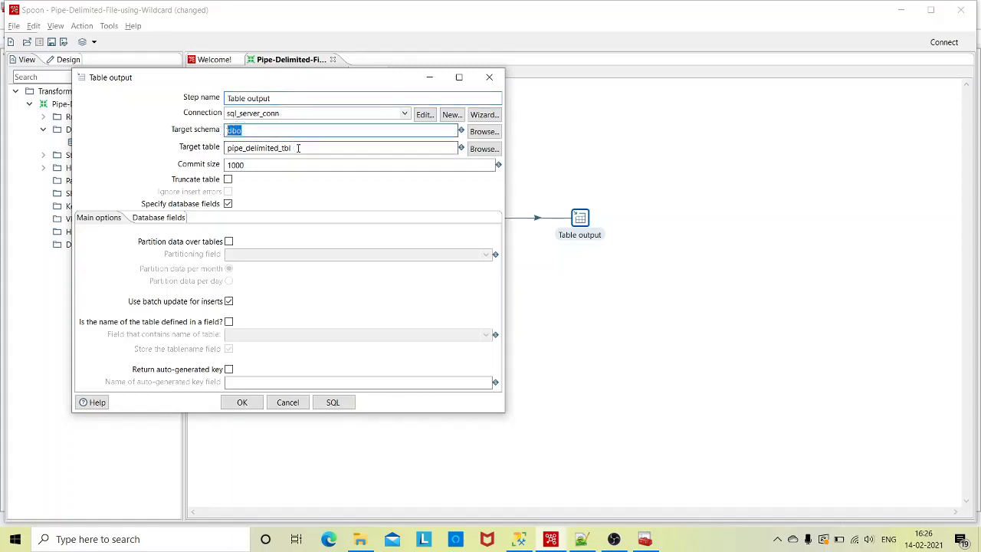
drag(298, 148, 229, 148)
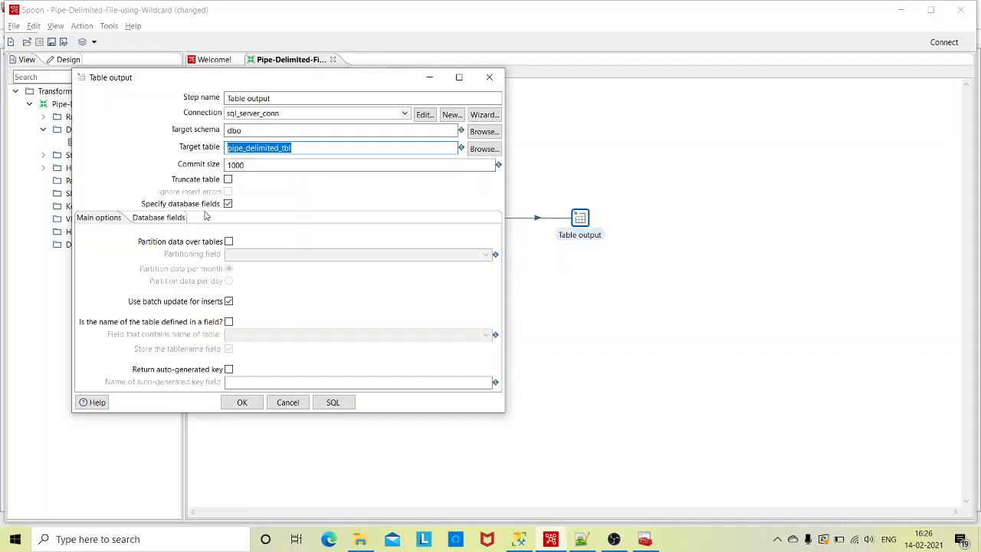
- Review the Table output field mapping, choose stream field Emp_Name for table field emp_name, and accept the step's settings
click(158, 218)
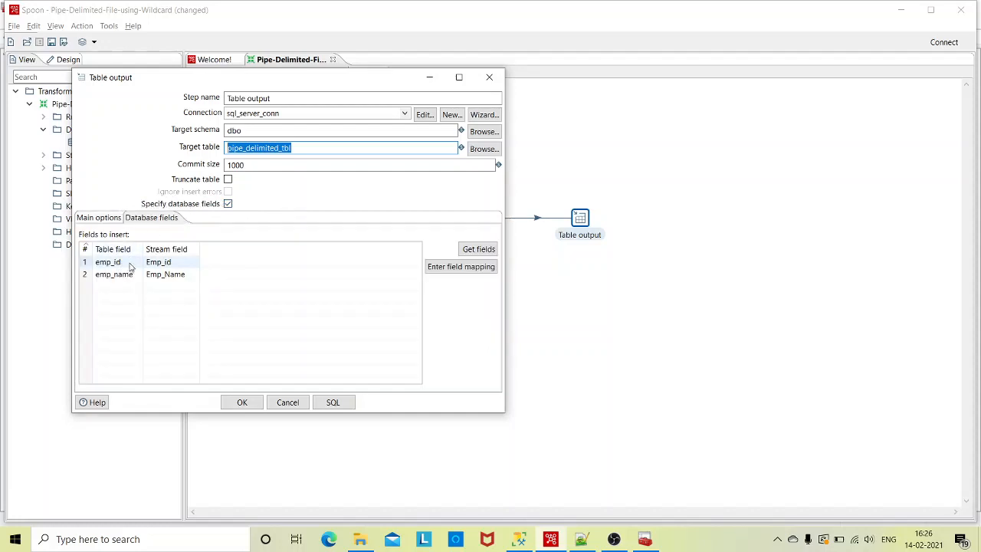
click(130, 262)
click(134, 274)
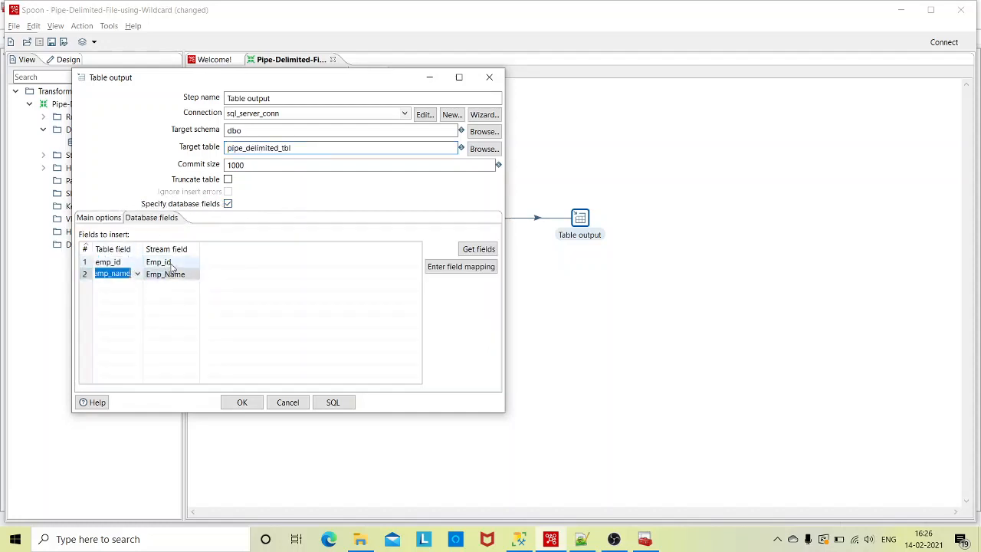
click(172, 265)
click(192, 273)
click(194, 274)
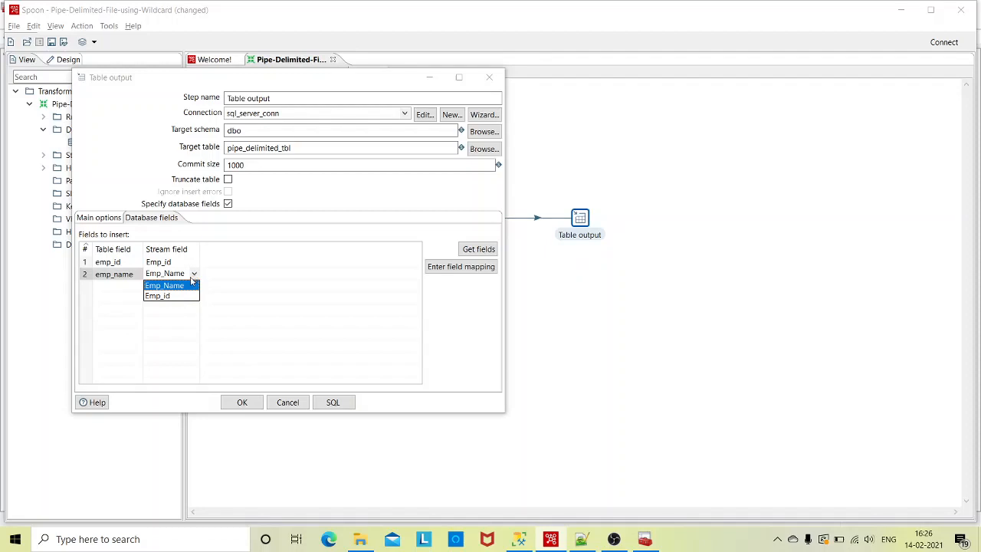
click(191, 284)
click(251, 403)
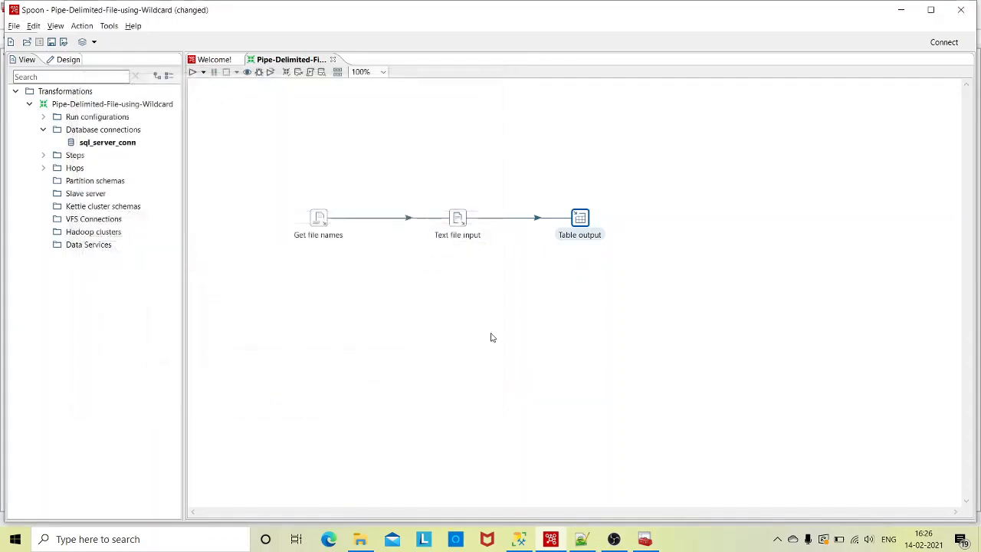
click(491, 337)
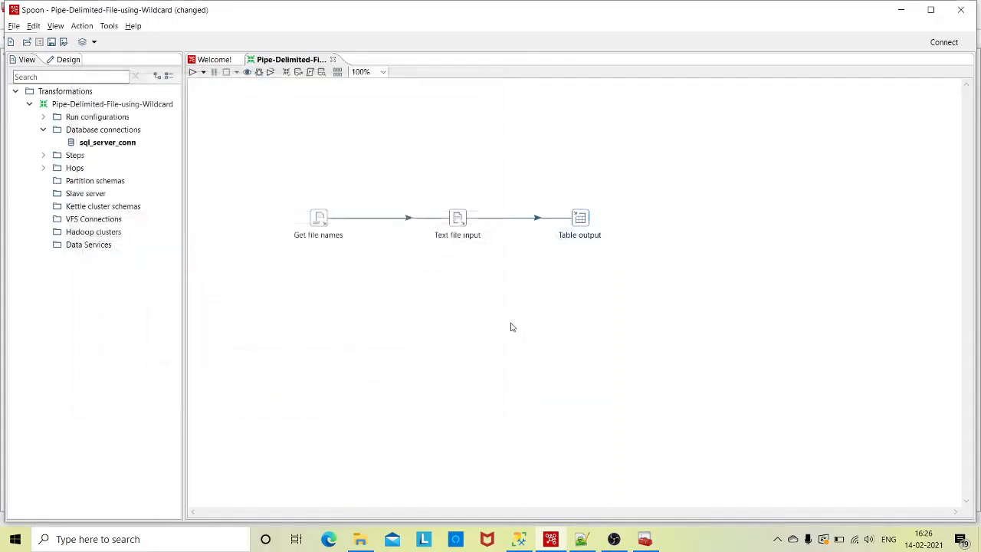
- Switch to SQL Server Management Studio and execute only the statement truncate table dbo.pipe_delimited_tbl
click(519, 538)
drag(425, 132, 247, 132)
click(180, 58)
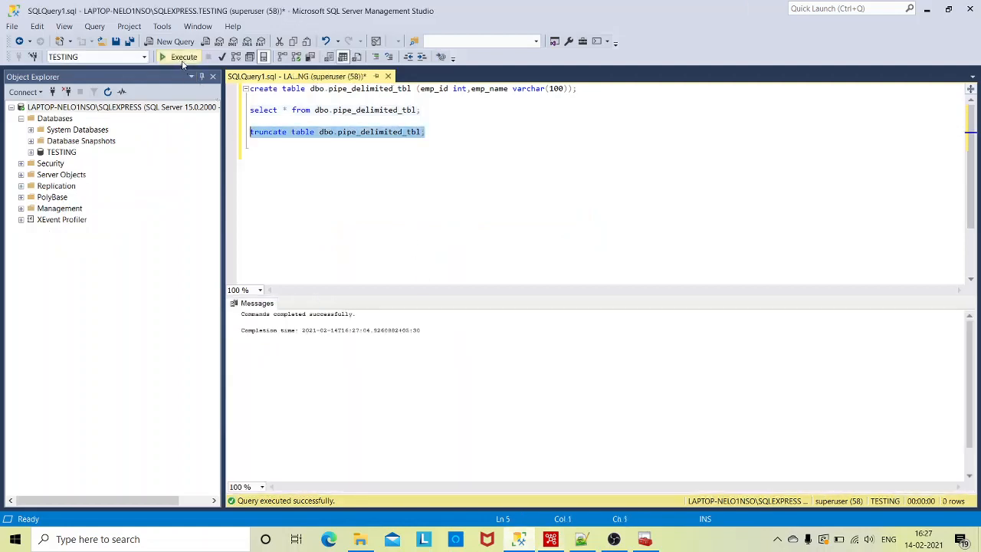
- Execute only the statement select * from dbo.pipe_delimited_tbl and review the column definitions in the create table statement
drag(422, 110, 241, 109)
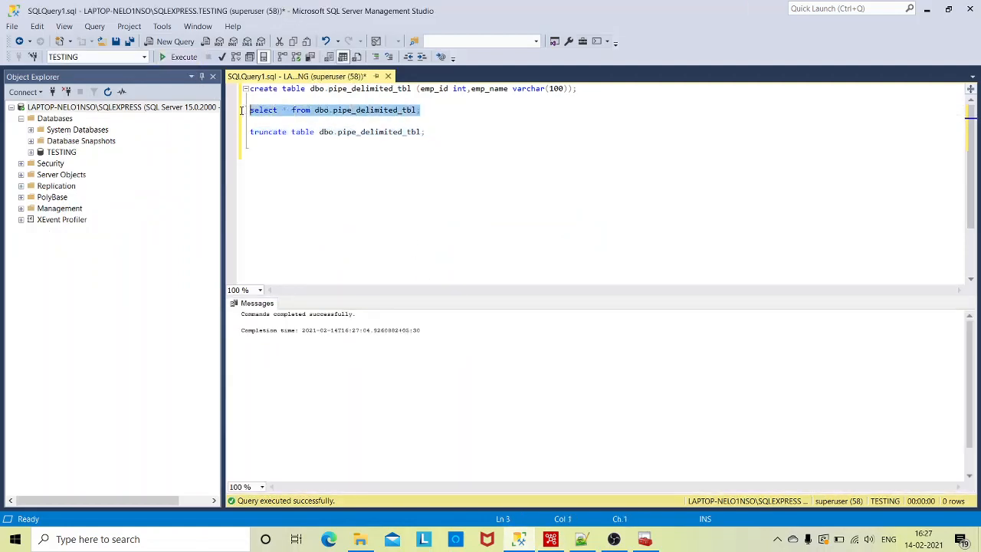
click(179, 57)
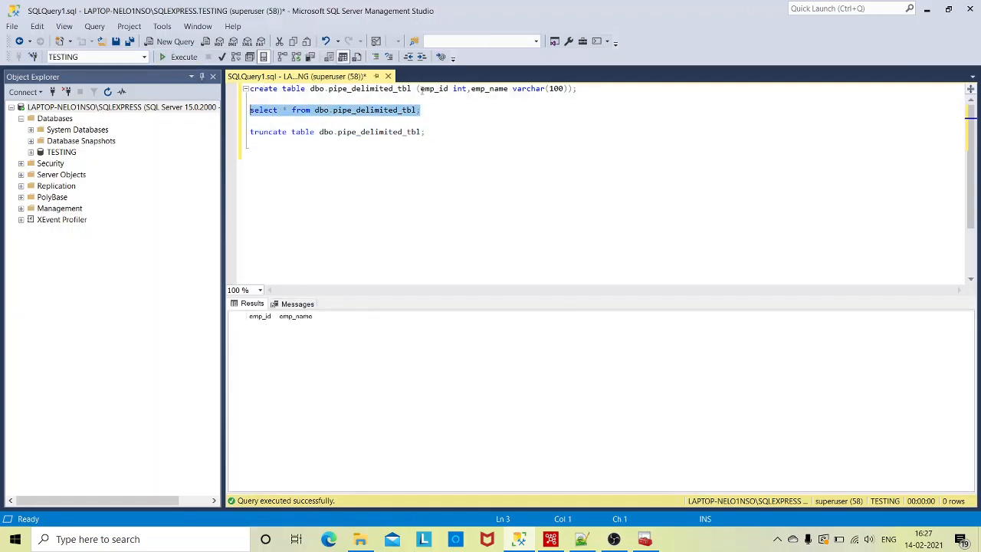
drag(420, 89, 568, 88)
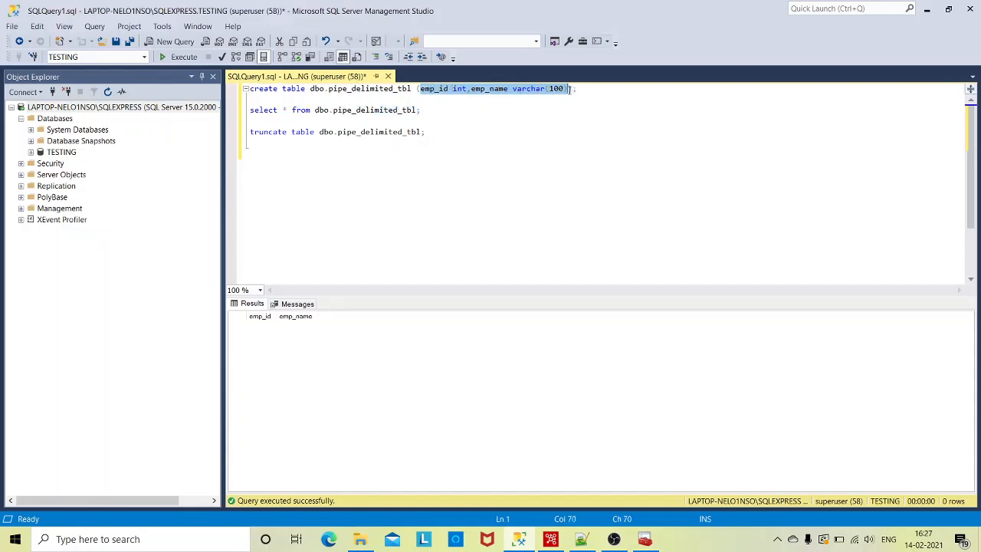
click(458, 108)
drag(421, 90, 571, 88)
- Switch to Spoon and run the Pipe-Delimited-File-using-Wildcard transformation, saving its changes before execution
click(551, 538)
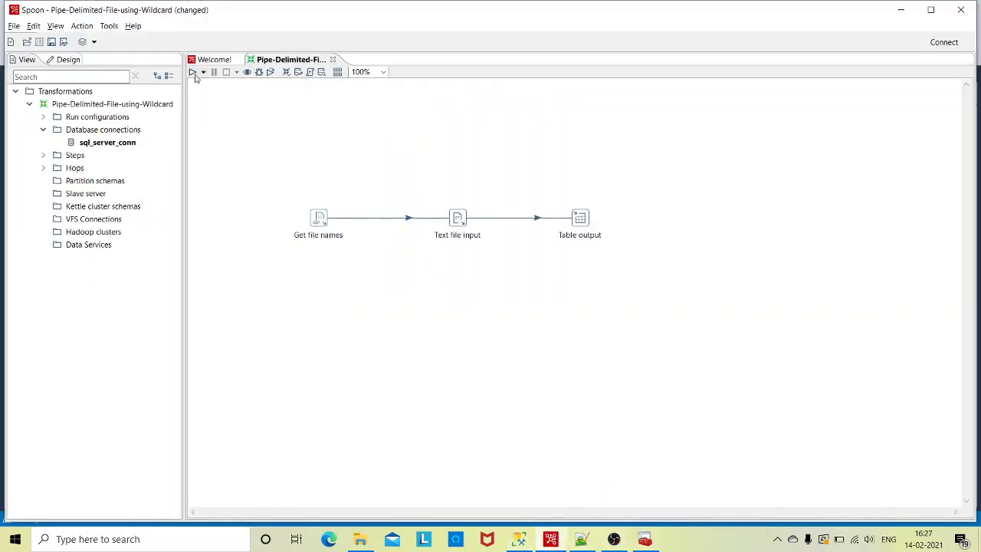
click(192, 72)
click(599, 399)
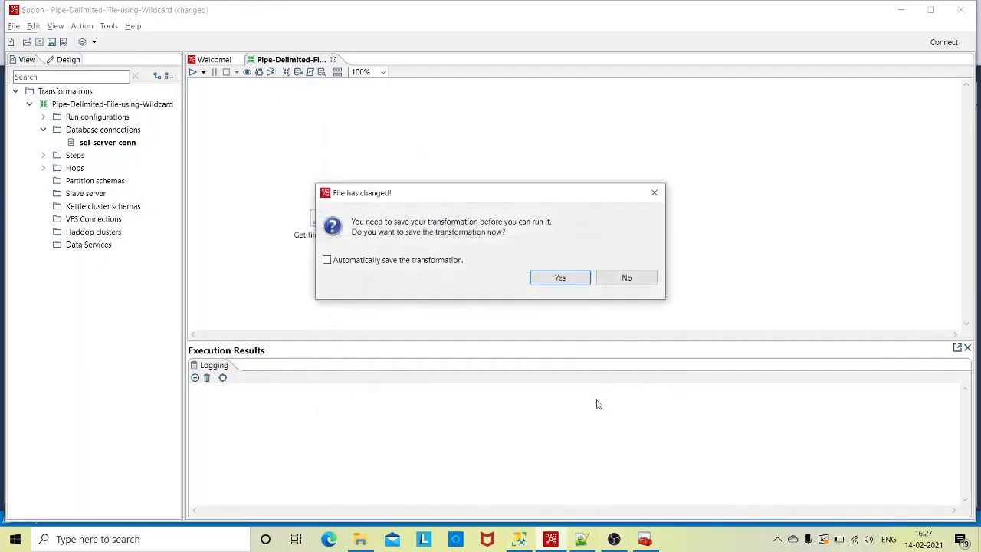
click(560, 277)
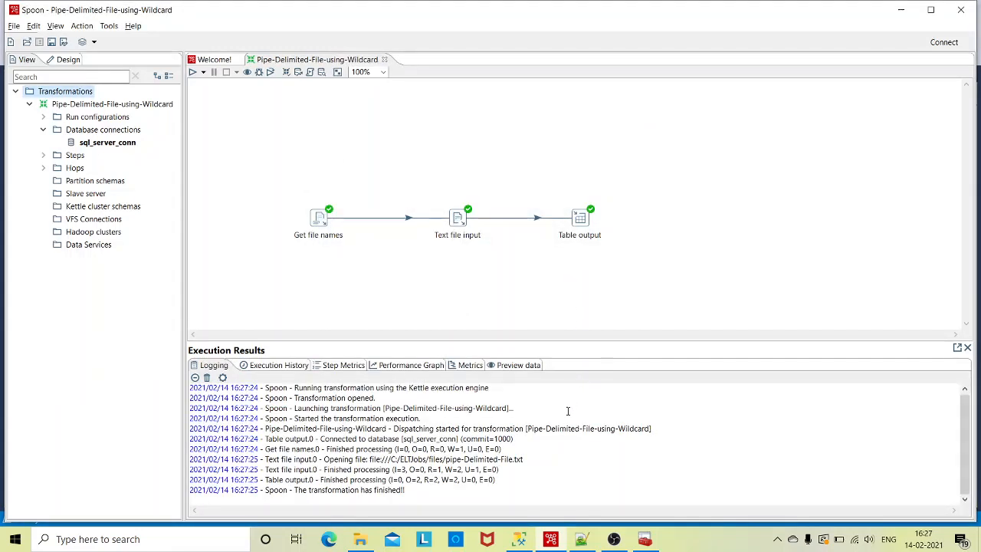
- Check the loaded rows in SQL Server Management Studio by executing only select * from dbo.pipe_delimited_tbl, and return to Spoon
click(519, 539)
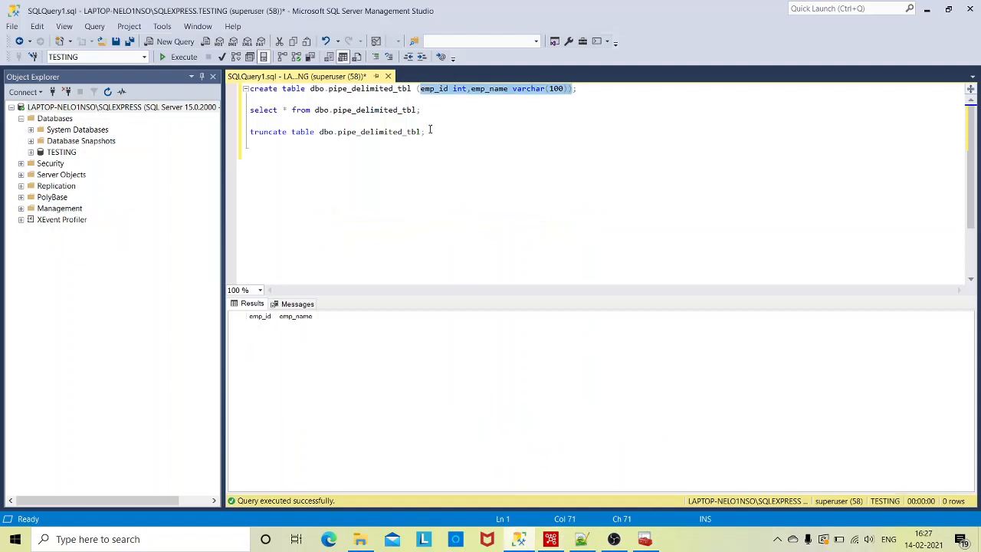
drag(435, 115, 244, 115)
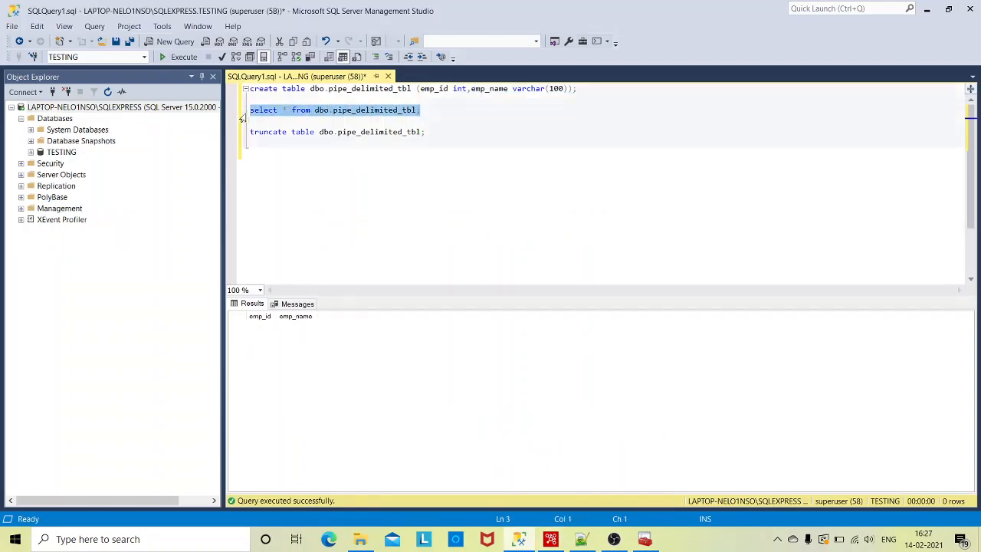
click(182, 58)
drag(262, 342, 285, 344)
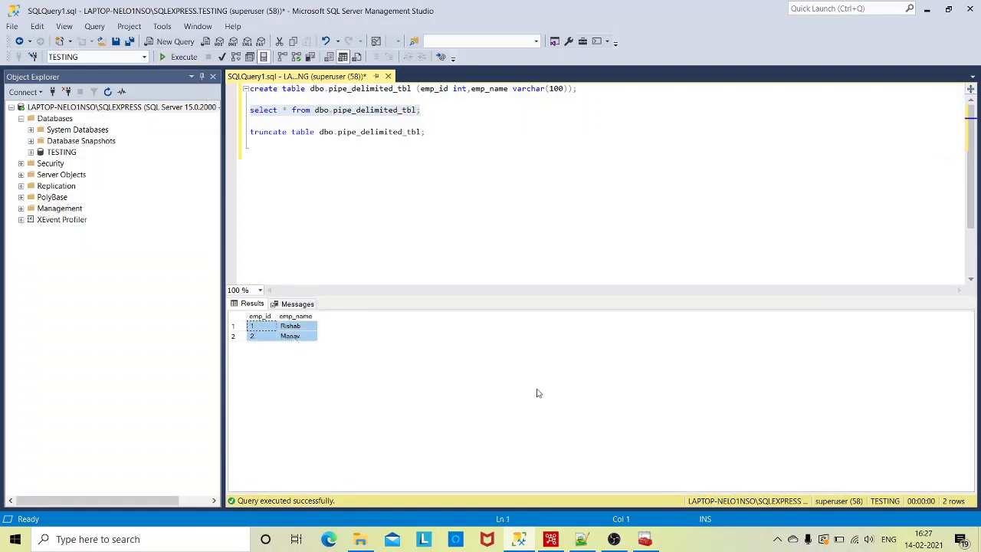
click(550, 538)
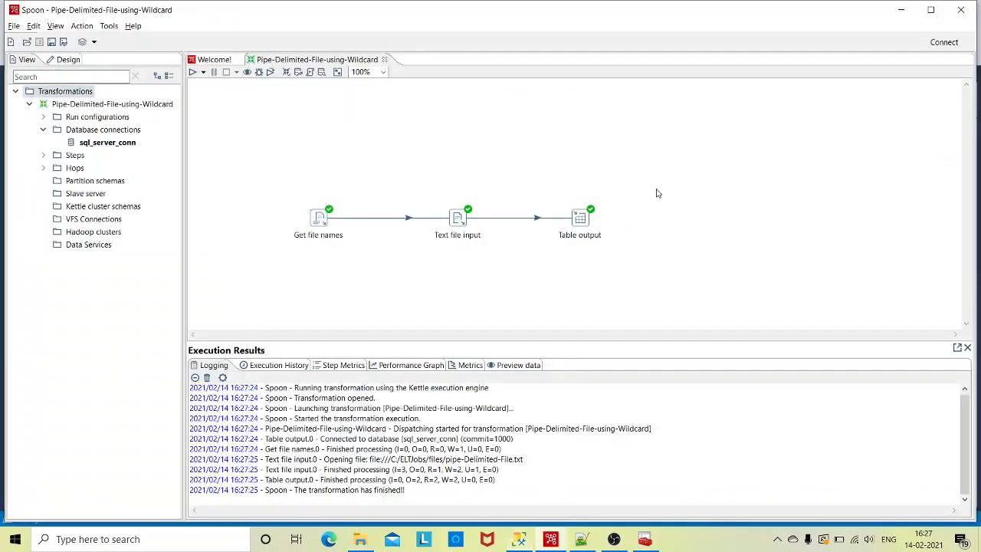